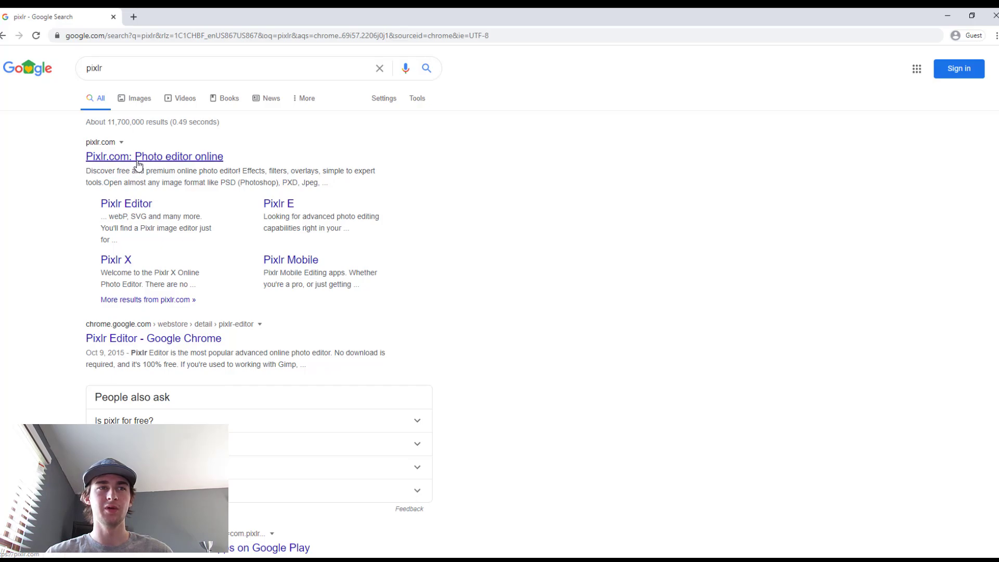
Open the Pixlr Editor page from the search results and launch Pixlr E.
left_click(117, 206)
scroll(521, 343, "down", 3)
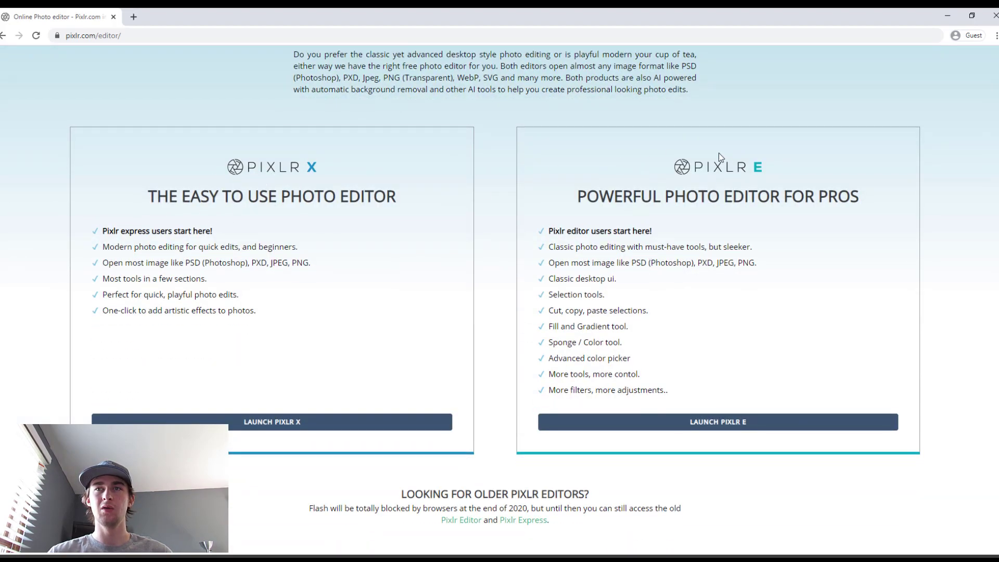
scroll(676, 238, "down", 1)
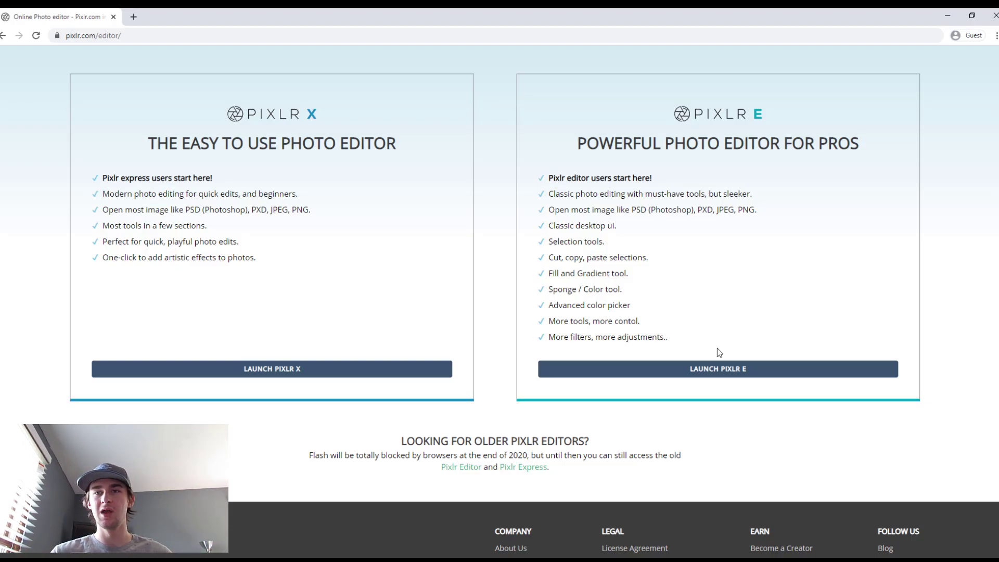
left_click(709, 376)
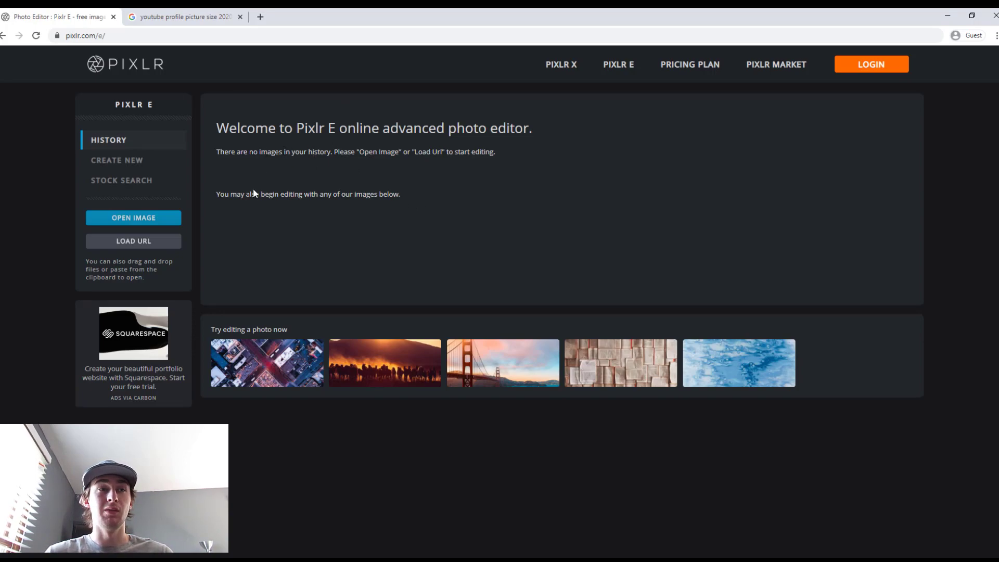
Start a new blank image and set its width and height to 800 by 800 pixels.
left_click(139, 166)
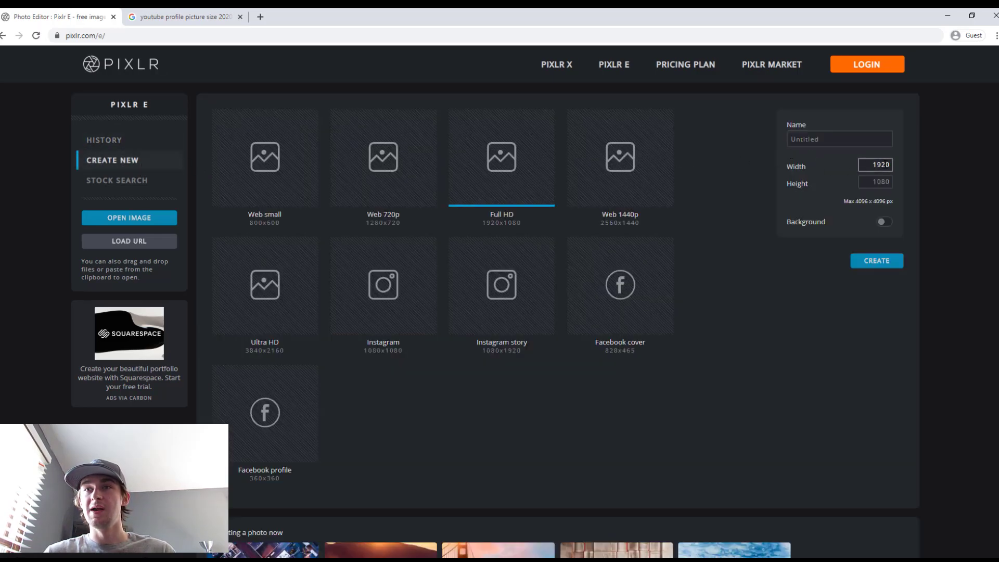
key("ctrl+a")
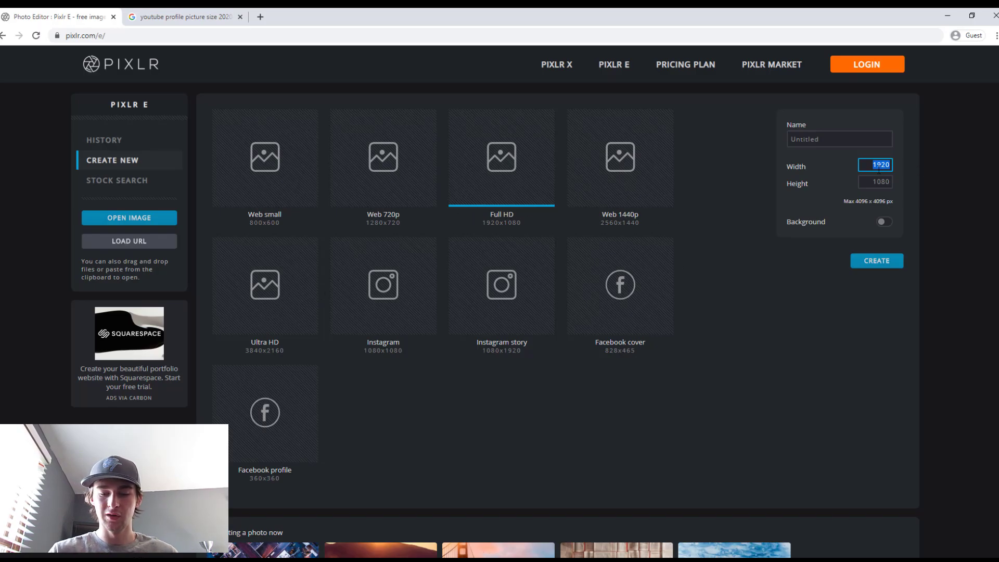
key("BackSpace")
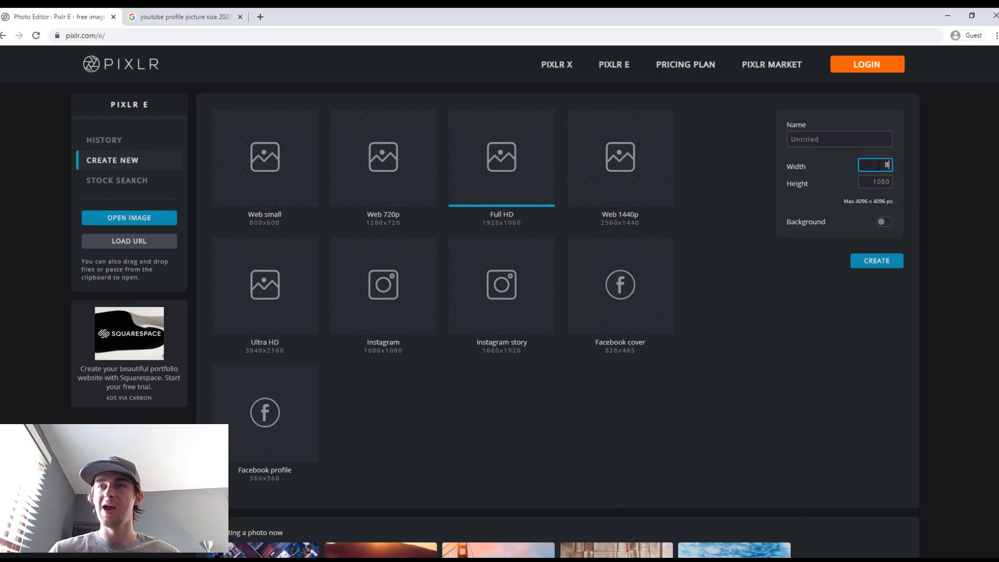
type("00")
double_click(881, 183)
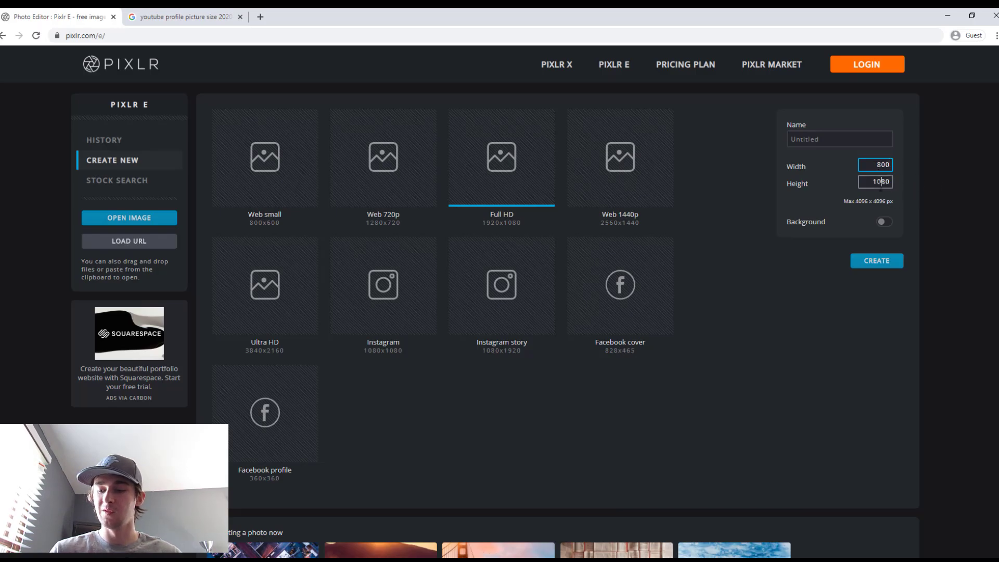
type("800")
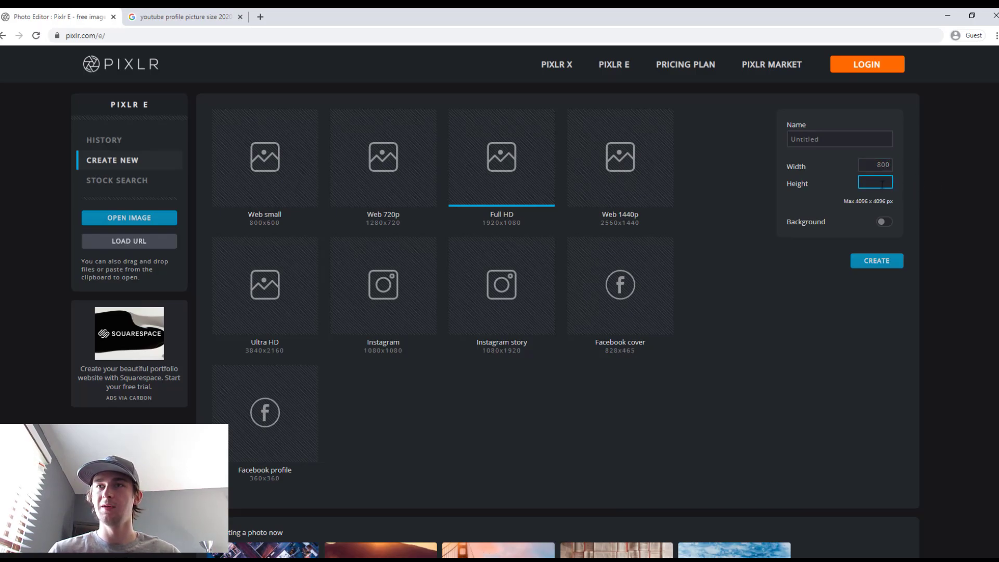
Enter a first name as the image name and create the blank canvas.
left_click(856, 121)
left_click(926, 158)
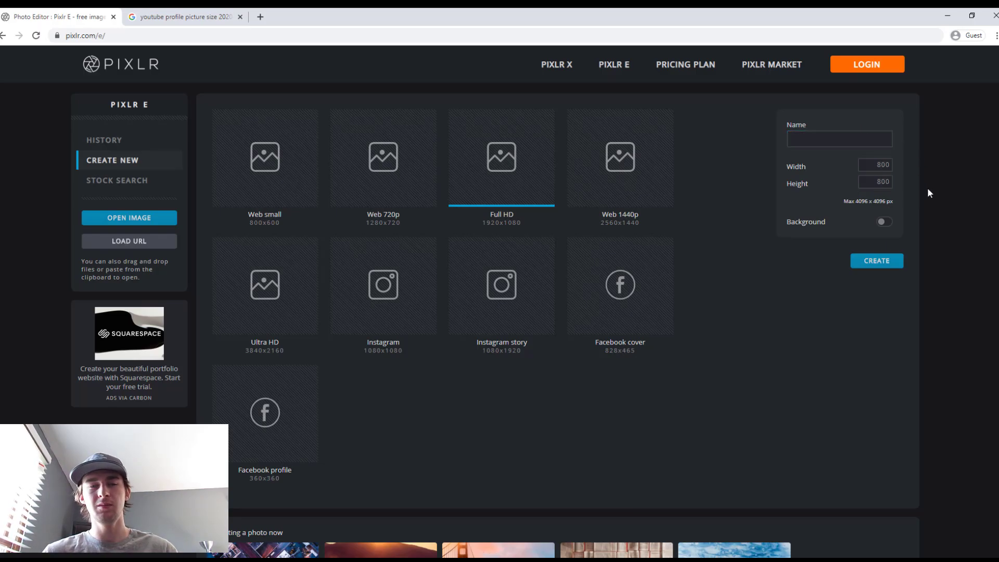
left_click(855, 144)
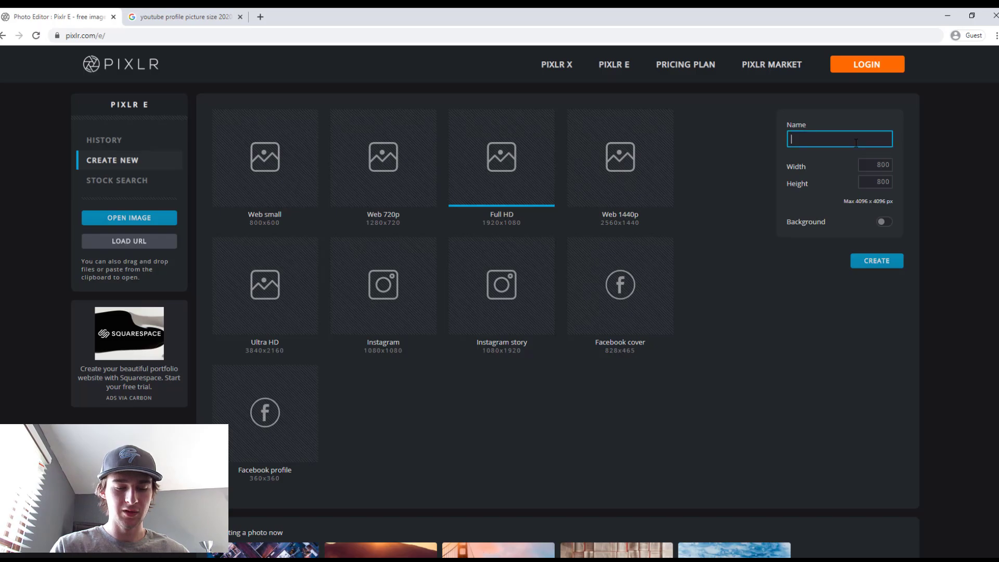
type("Nick")
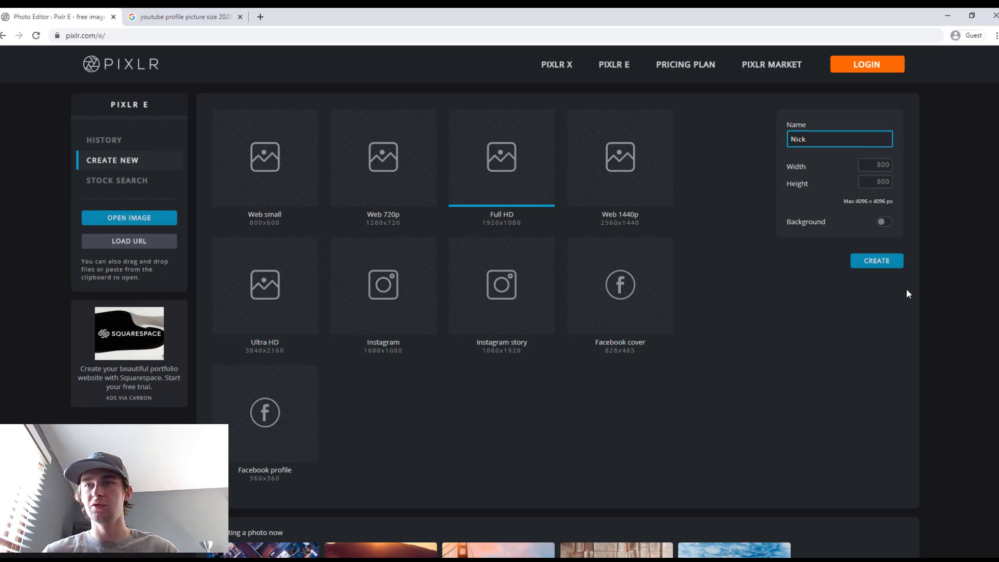
left_click(878, 265)
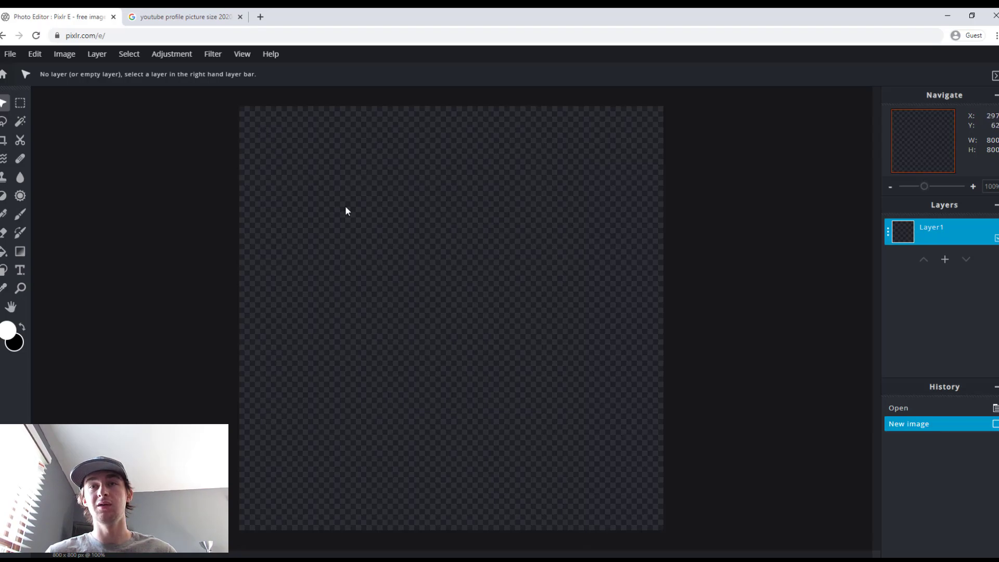
Add a text layer to the canvas and replace its placeholder text with the letter L.
key("t")
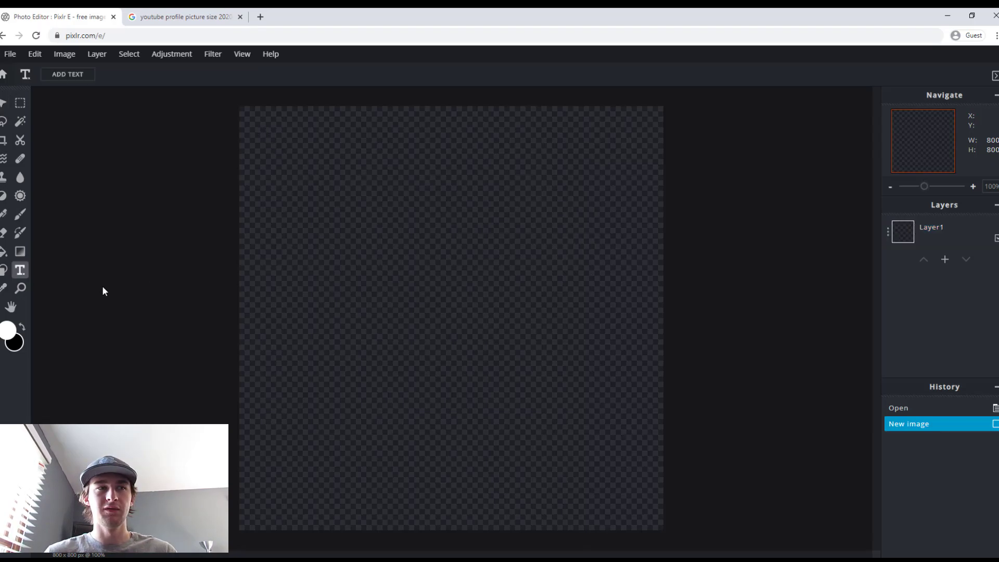
left_click(102, 285)
left_click(607, 265)
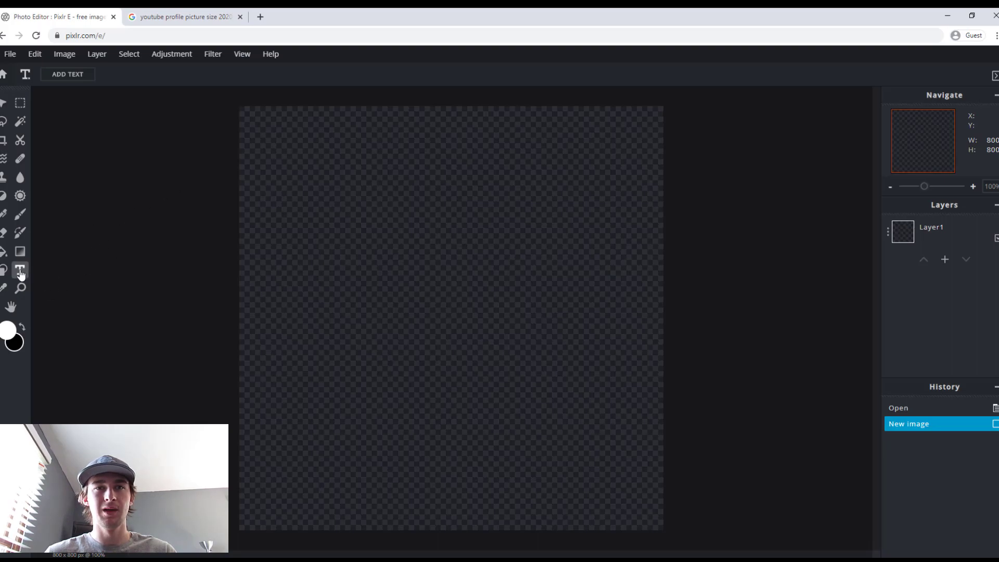
left_click(432, 294)
double_click(432, 295)
left_click(584, 340)
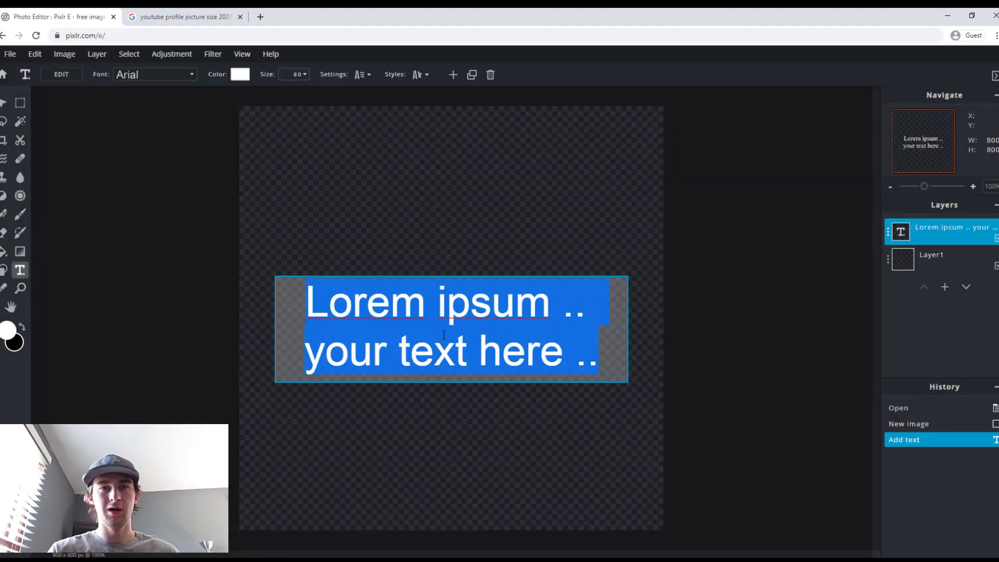
key("BackSpace")
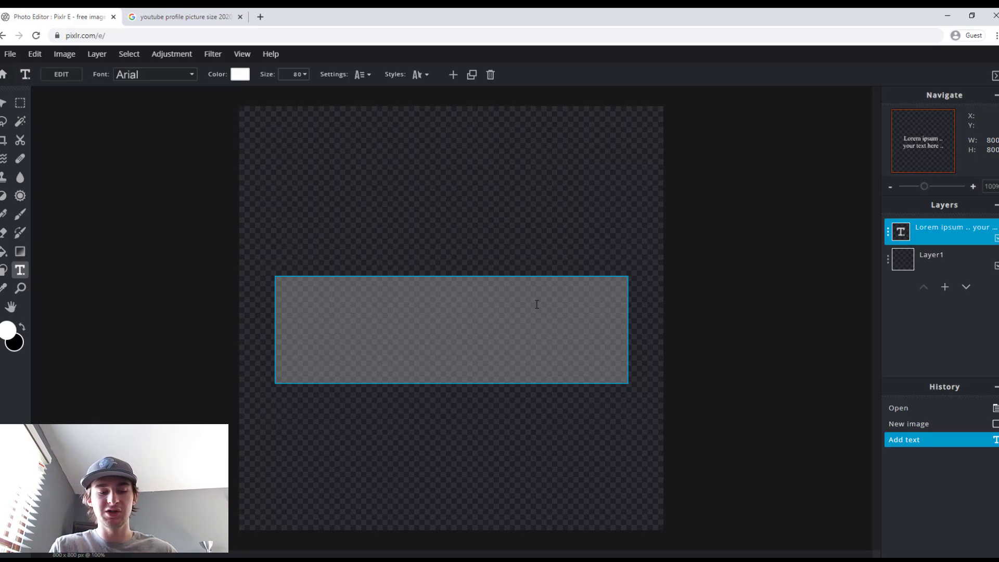
type("L")
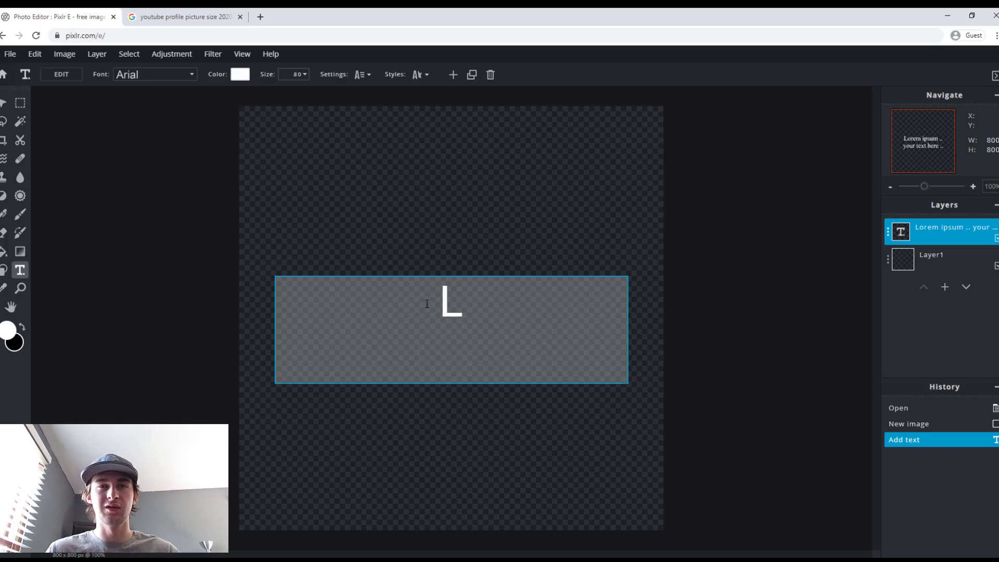
Change the font of the letter L to Aberus.
left_click_drag(439, 305, 469, 312)
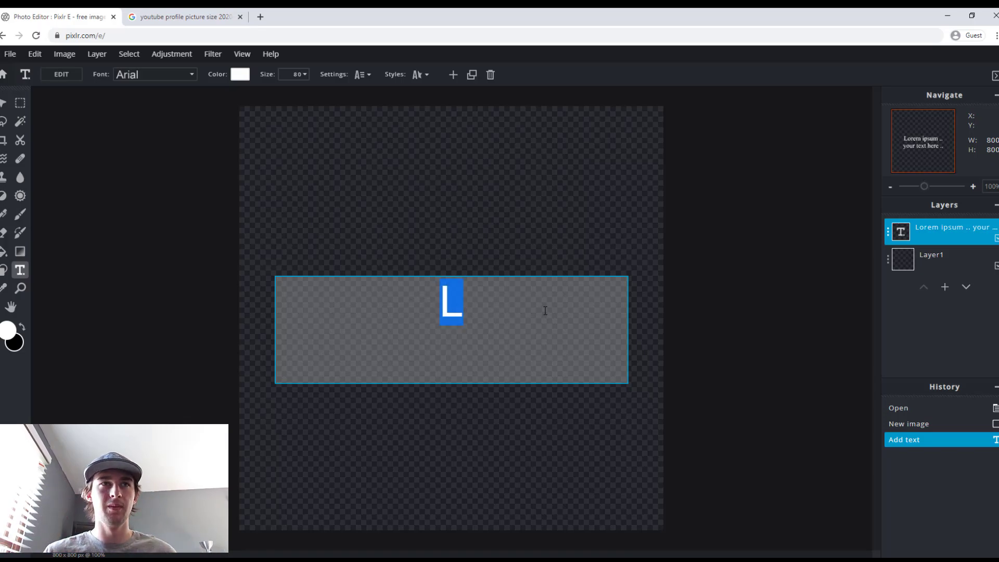
left_click(155, 74)
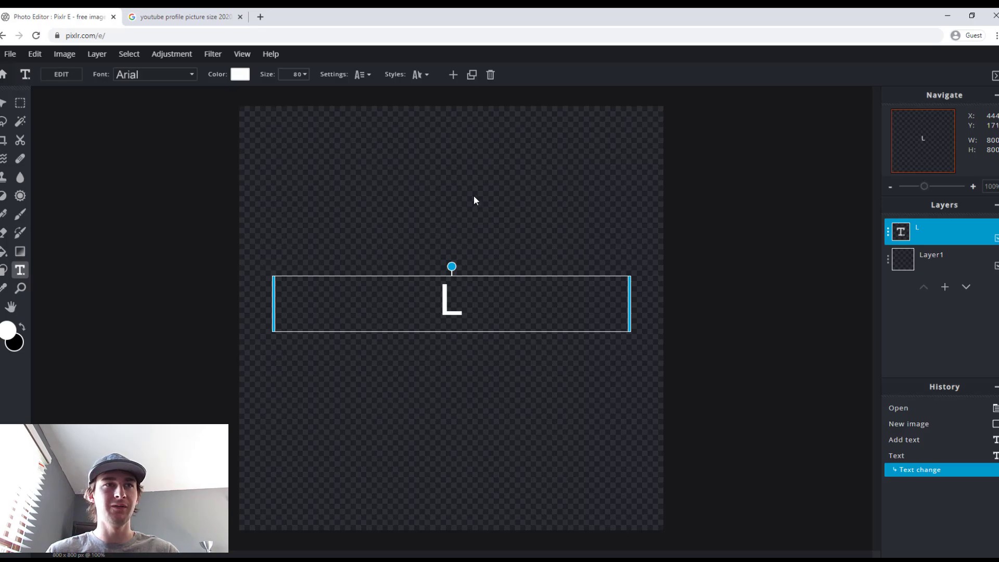
left_click(176, 76)
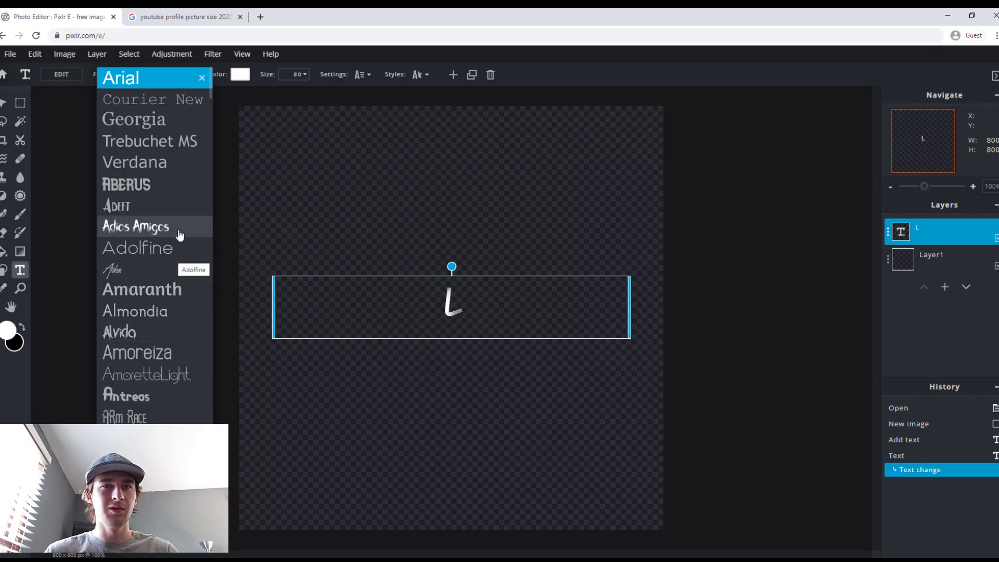
left_click(172, 186)
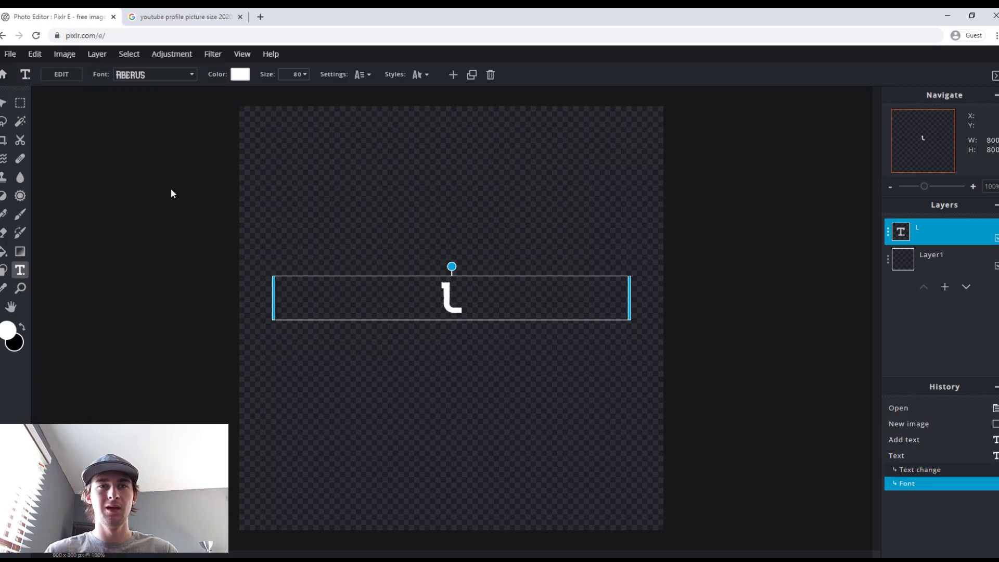
Enlarge the letter L to size 922, moving it up to keep it on the canvas.
left_click(445, 301)
left_click(301, 75)
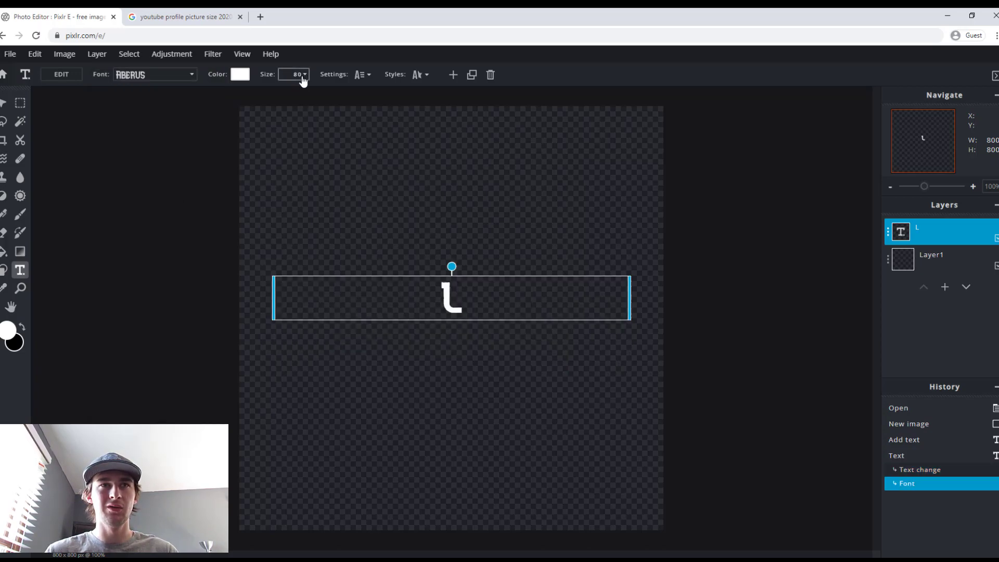
left_click(295, 77)
left_click_drag(229, 91, 270, 98)
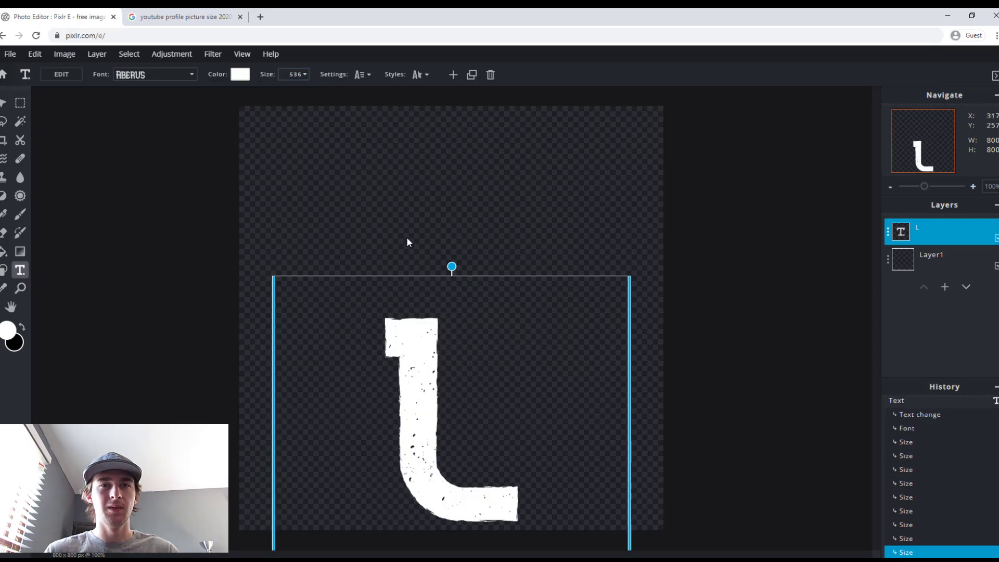
left_click_drag(413, 350, 419, 225)
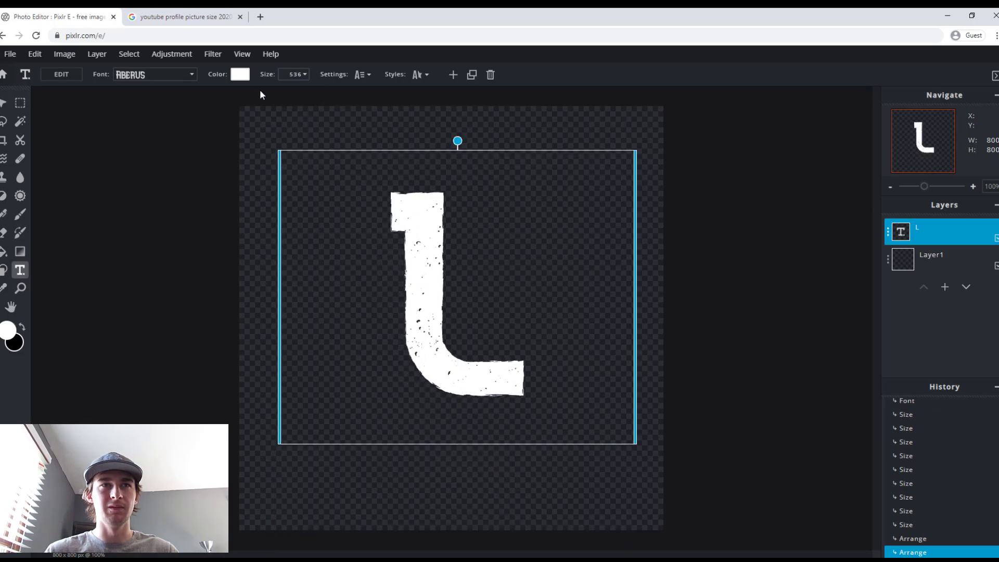
left_click(295, 76)
left_click_drag(265, 95, 295, 98)
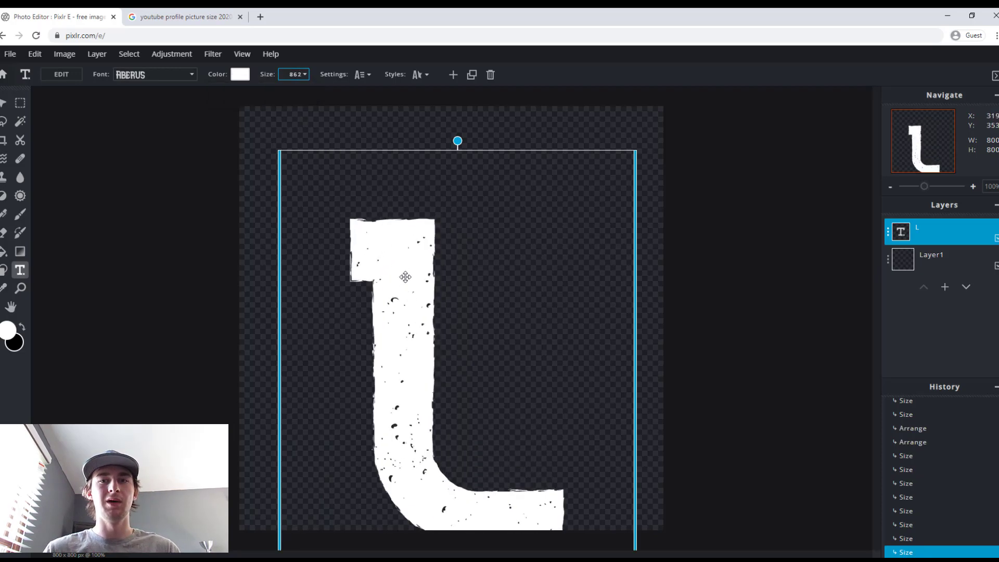
left_click_drag(392, 244, 400, 183)
left_click(304, 75)
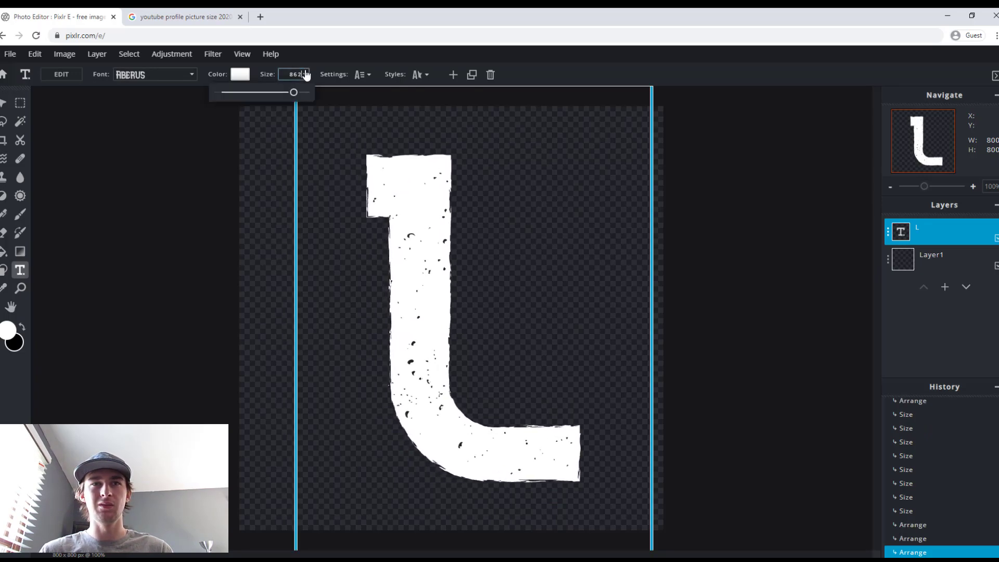
left_click_drag(297, 94, 301, 93)
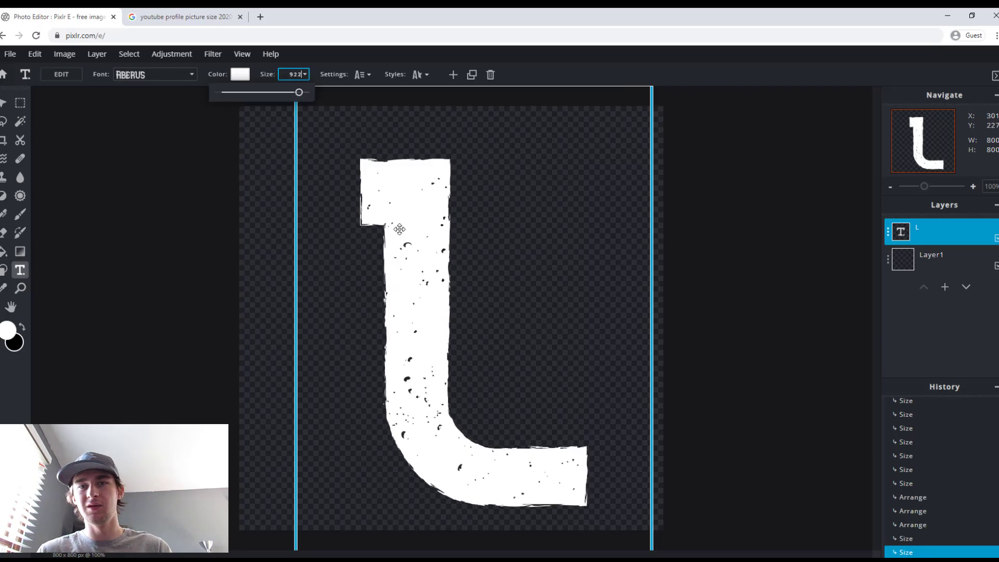
Position the enlarged letter L in the centre of the canvas and deselect it.
left_click_drag(397, 208, 385, 187)
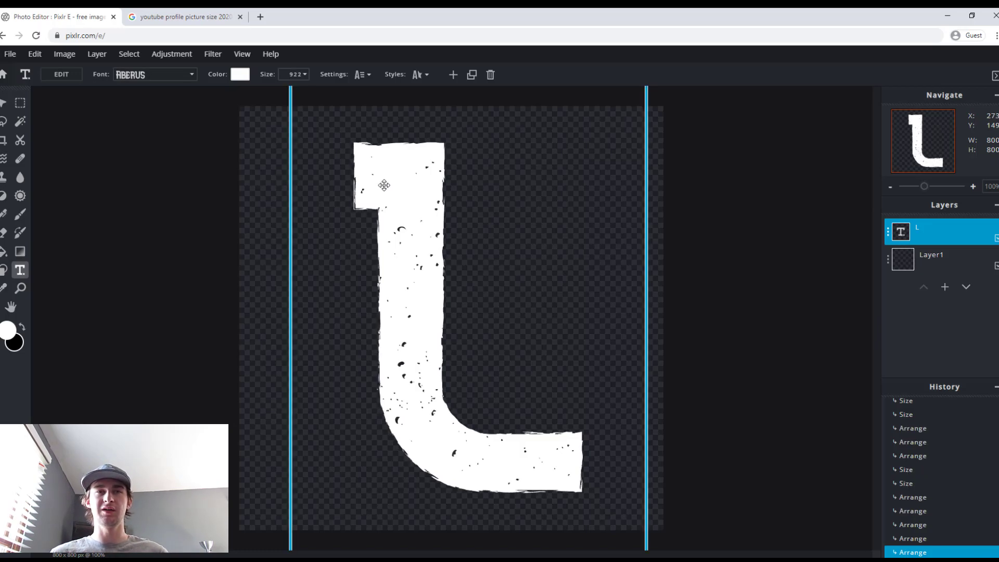
left_click(420, 205)
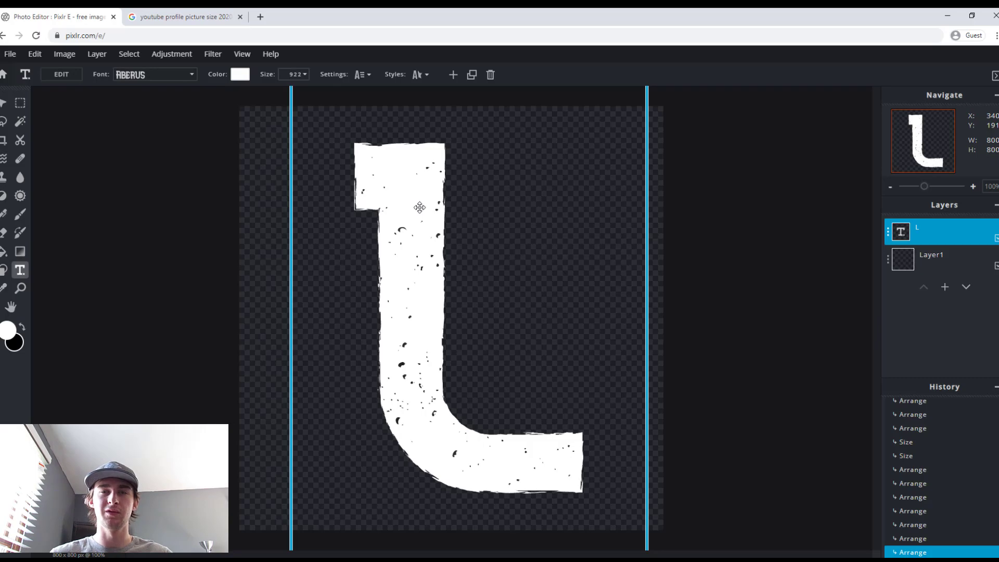
left_click_drag(419, 224, 427, 227)
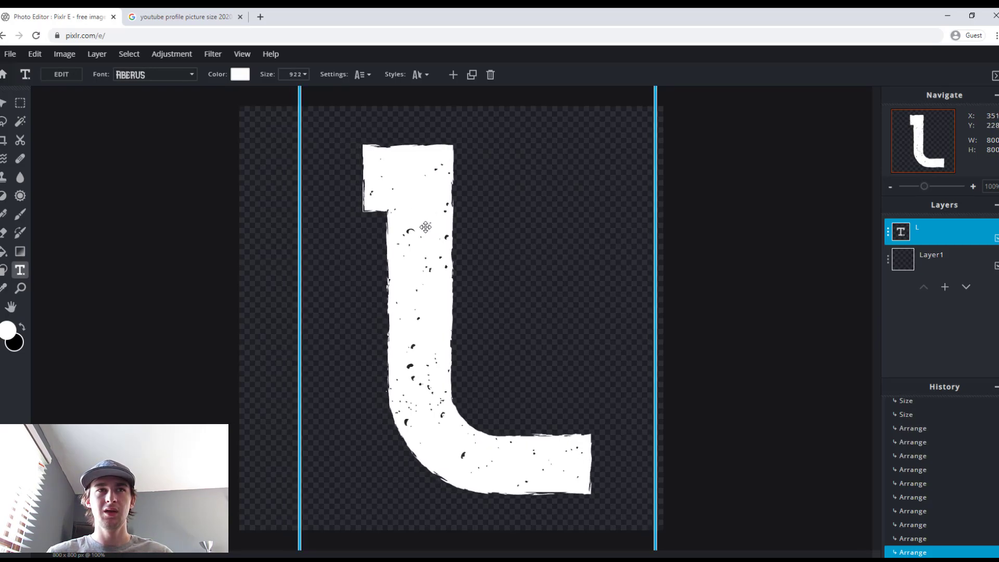
left_click(270, 227)
left_click(396, 151)
left_click(218, 213)
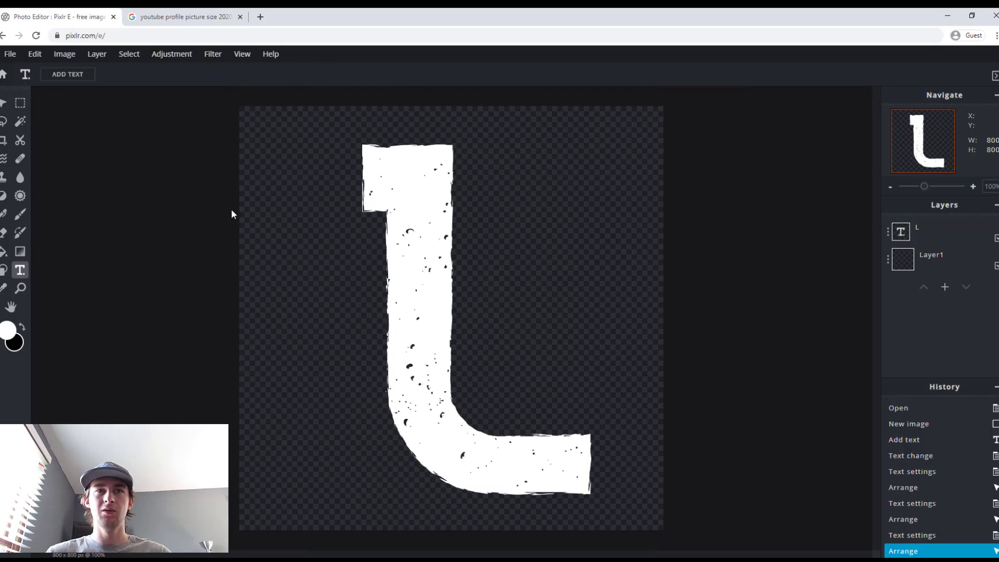
Try a full background style in red (#F03B3B) behind the letter L and switch it off again.
left_click(413, 189)
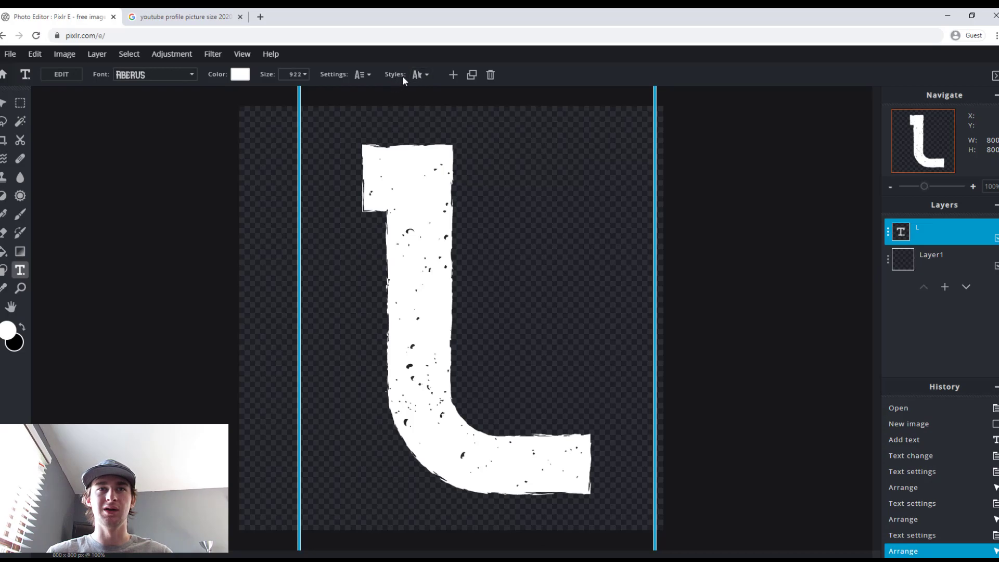
left_click(420, 75)
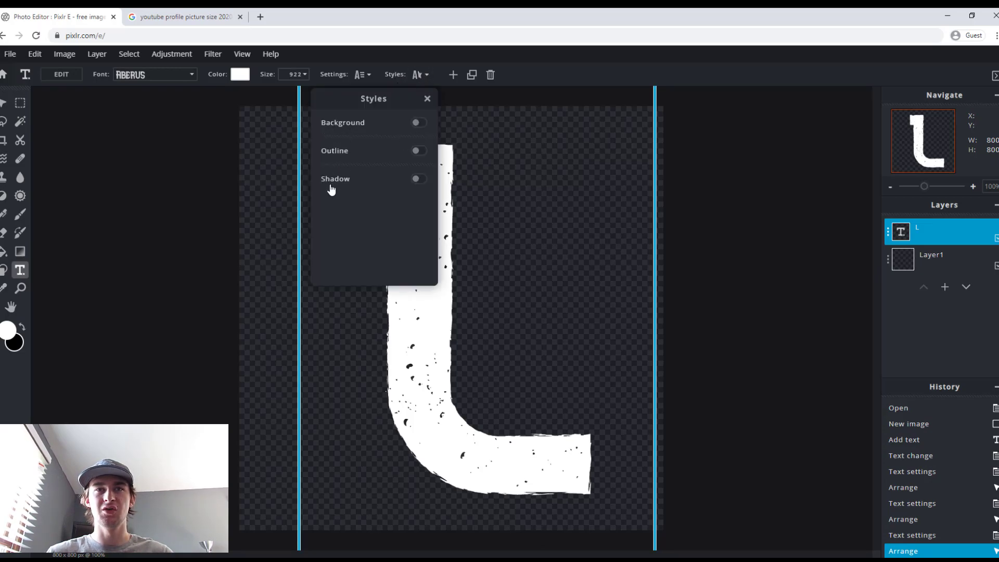
left_click(418, 124)
left_click_drag(344, 100, 207, 124)
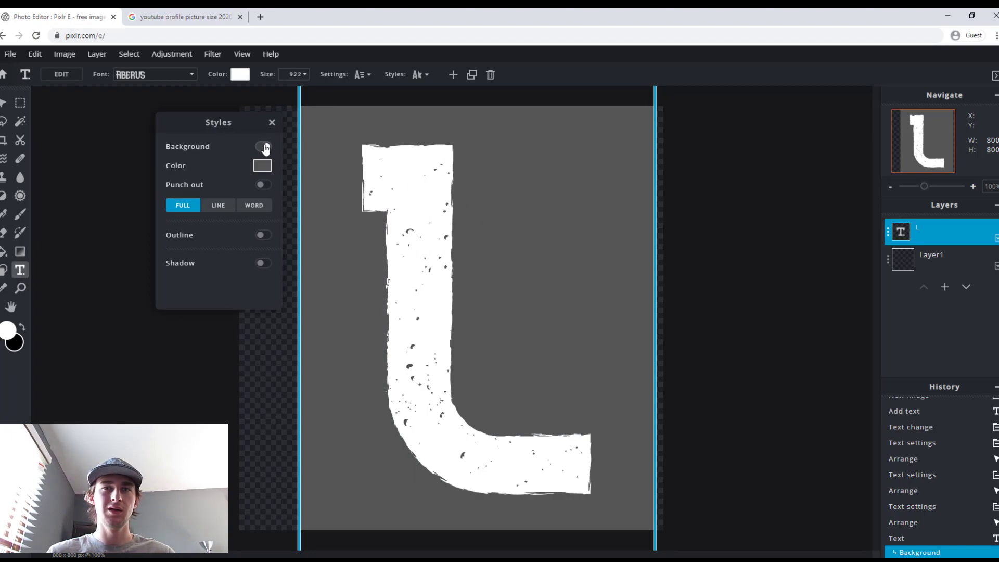
left_click(262, 165)
left_click(482, 242)
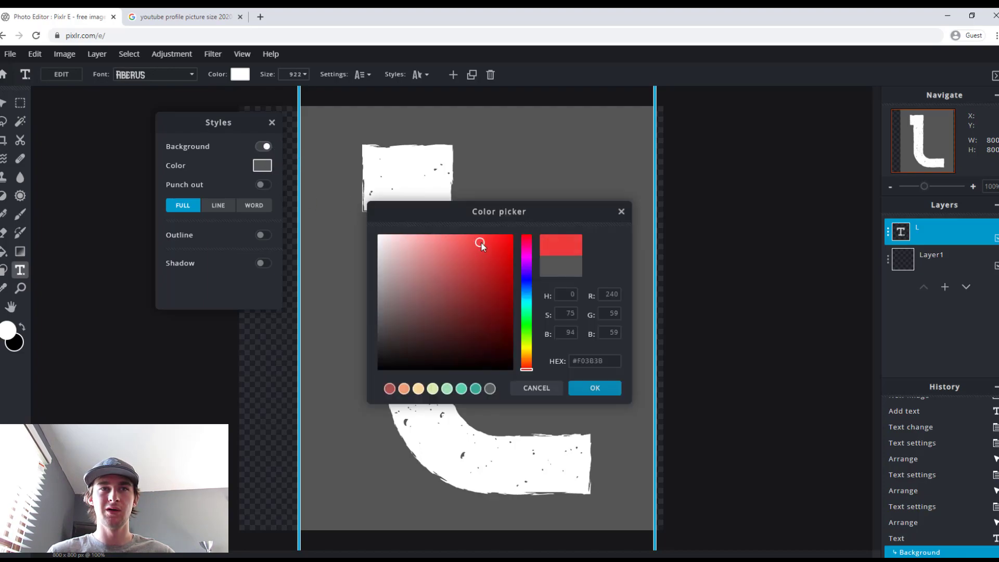
left_click(595, 389)
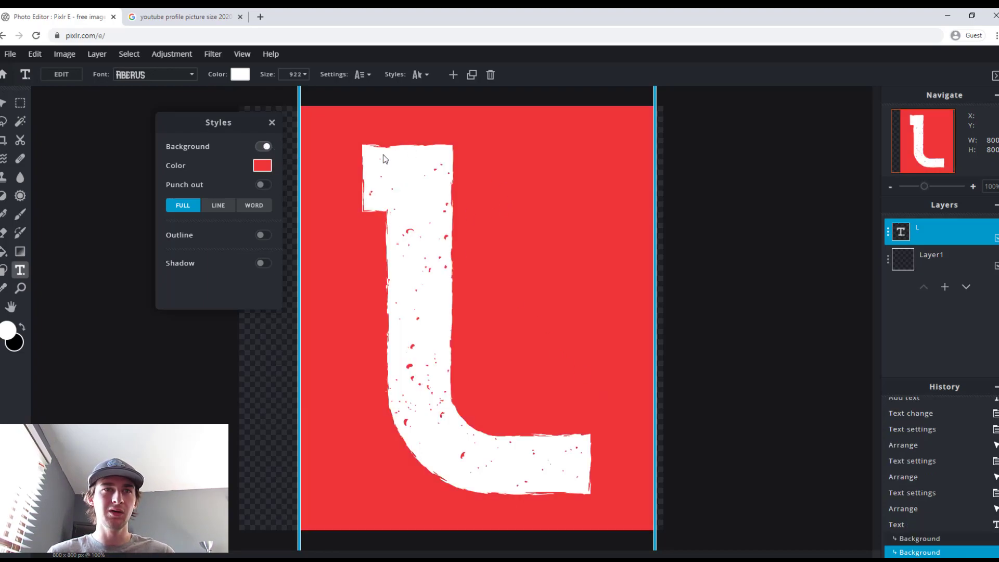
left_click(263, 147)
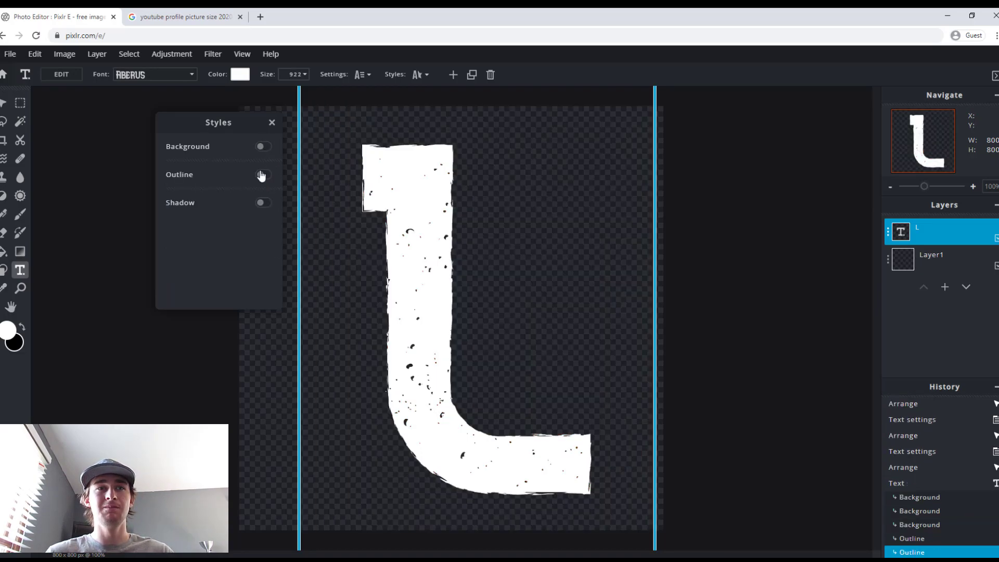
Try the outline style on the letter L at several sizes and switch it off again.
left_click(262, 176)
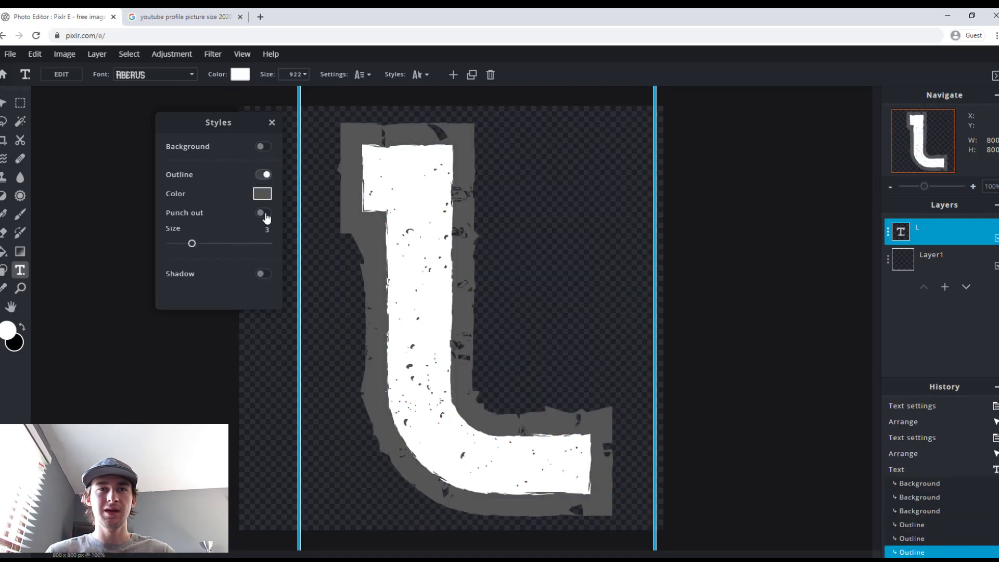
left_click_drag(223, 248, 246, 244)
left_click_drag(170, 243, 210, 245)
left_click(263, 175)
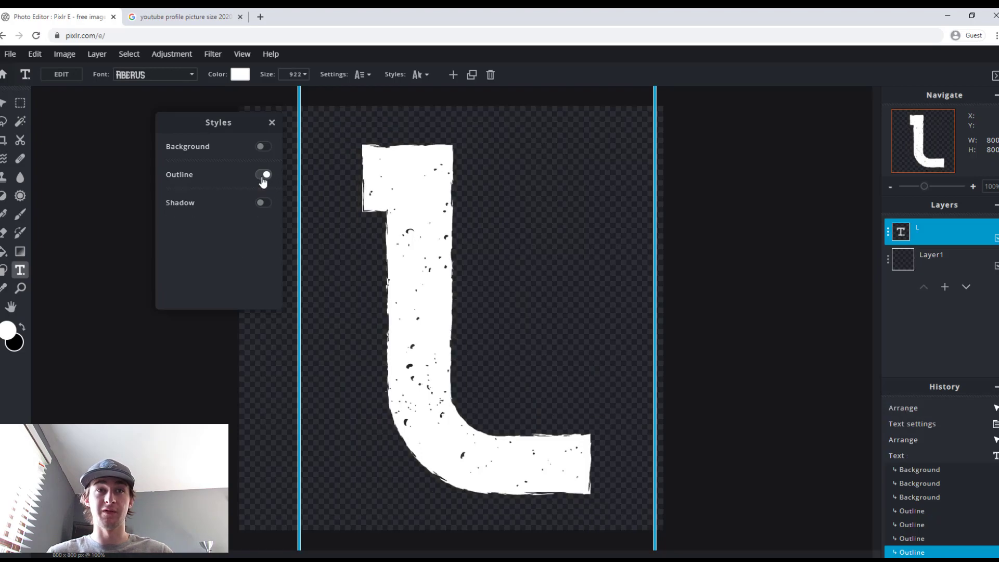
Turn on the shadow style for the letter L and move the letter up to fit inside the canvas.
left_click(262, 203)
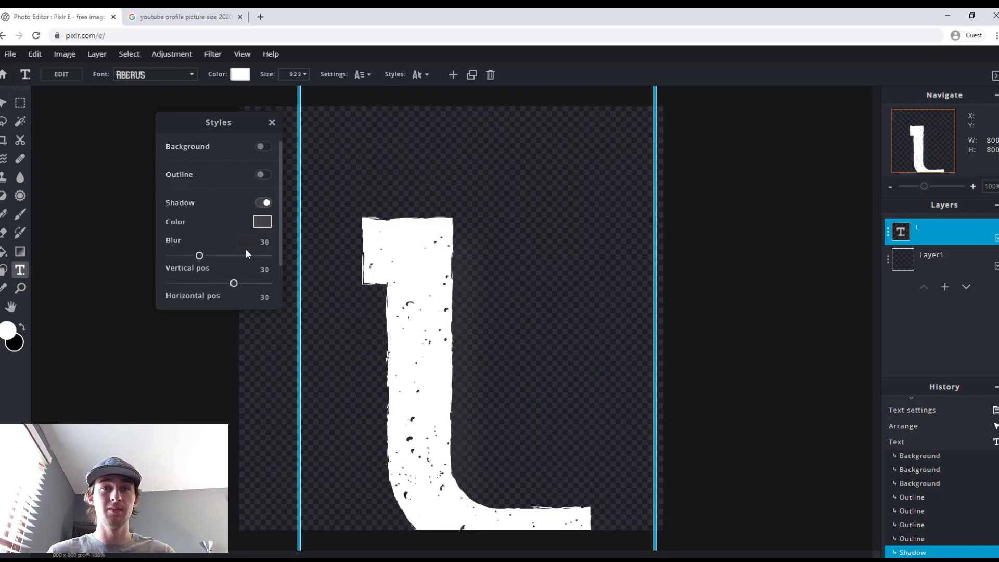
left_click(392, 254)
left_click_drag(393, 255, 384, 183)
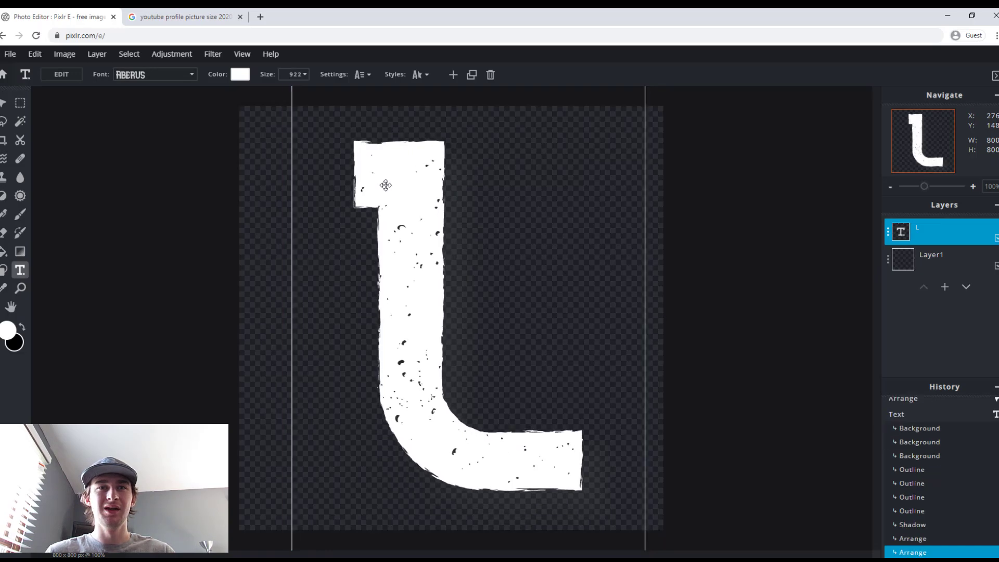
Try out the letter L's shadow with a blur of 0, vary its horizontal position, opacity and blur, and switch the shadow off.
left_click(418, 76)
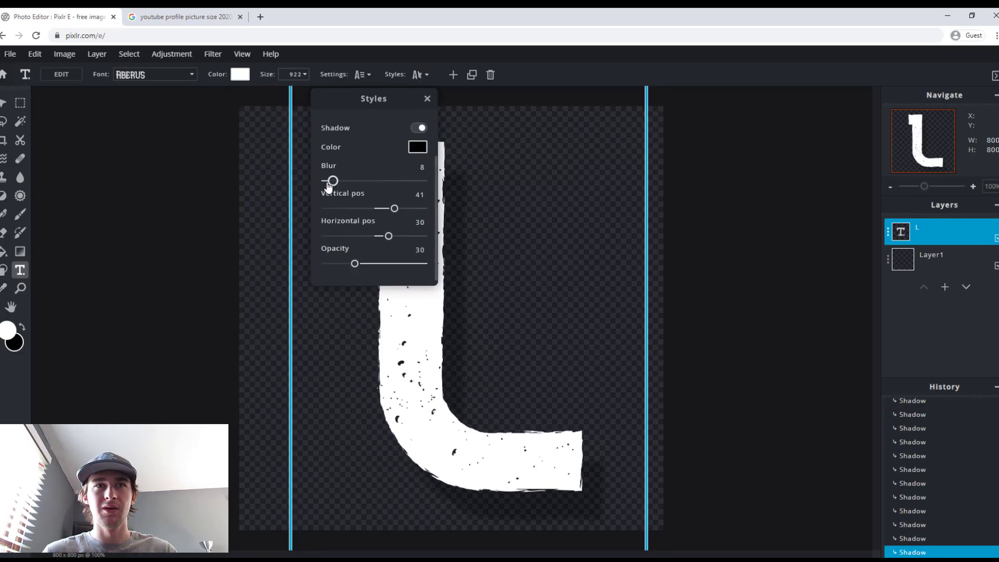
left_click_drag(329, 186, 318, 180)
left_click_drag(364, 98, 171, 111)
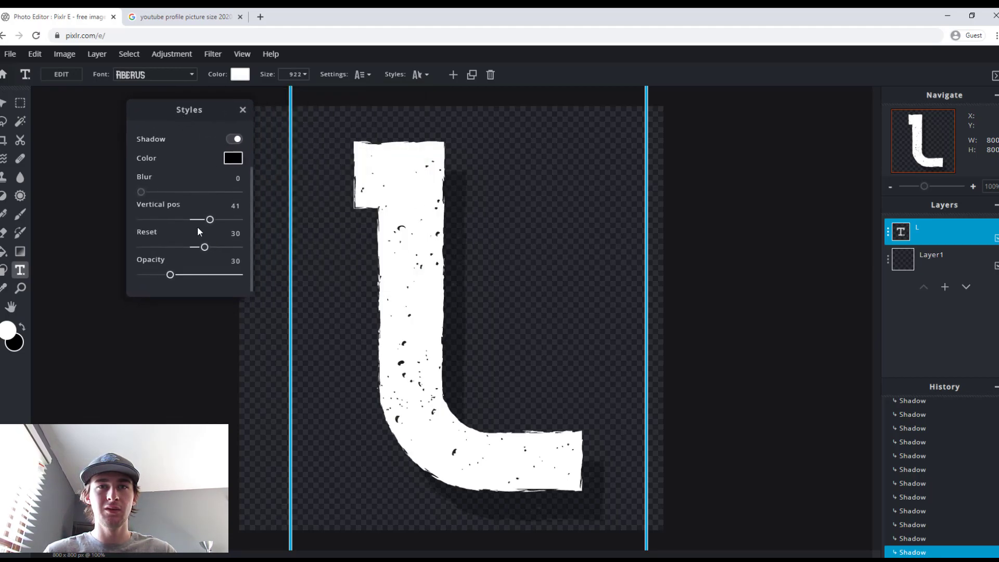
left_click_drag(204, 247, 191, 227)
left_click(197, 246)
mouse_move(170, 275)
left_mouse_down()
mouse_move(243, 279)
mouse_move(160, 279)
mouse_move(240, 274)
mouse_move(182, 276)
left_mouse_up()
left_click_drag(141, 193, 166, 194)
left_click(501, 234)
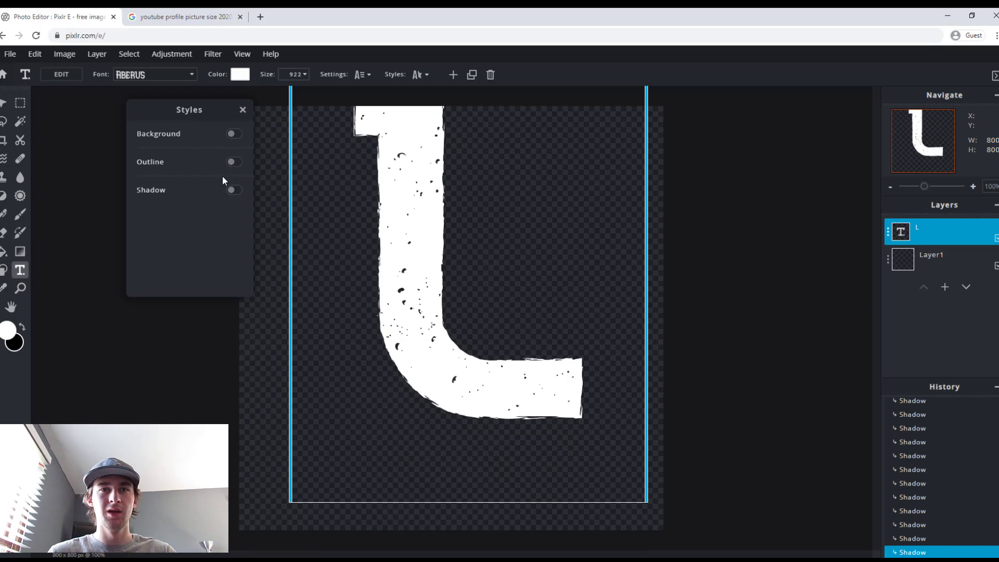
Move the letter L down so it fits on the canvas and give it a bright cyan outline.
left_click_drag(436, 210, 426, 266)
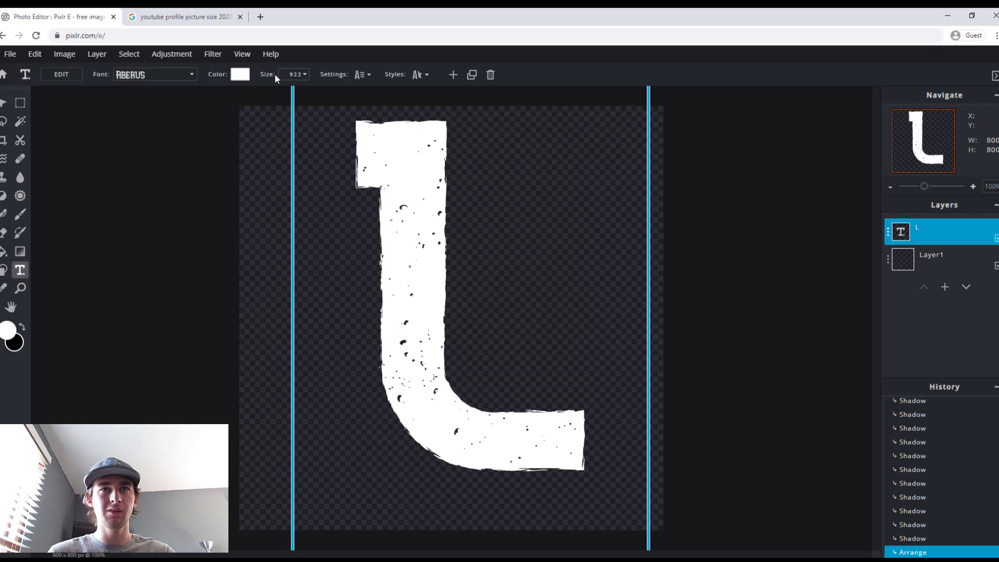
left_click(418, 74)
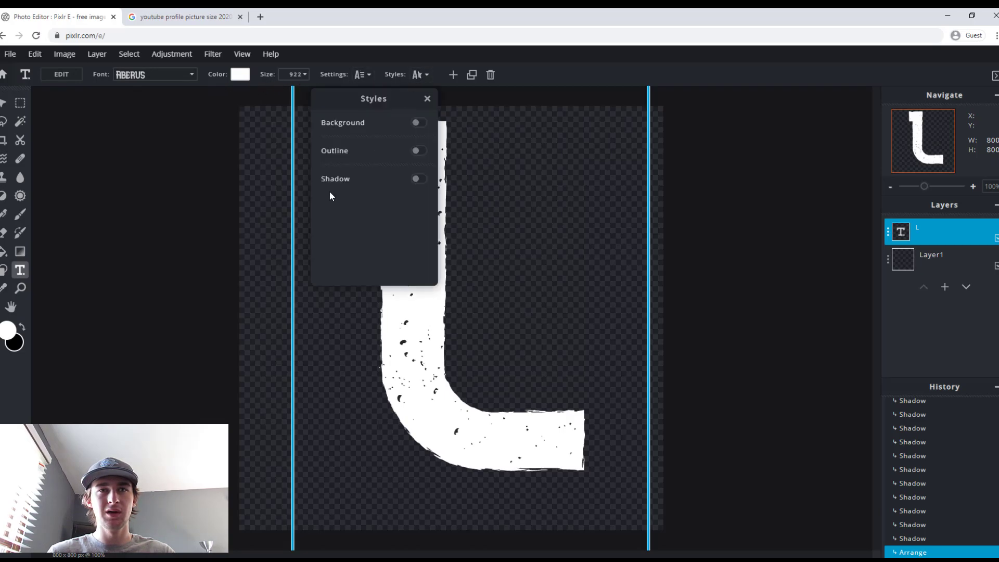
left_click(418, 152)
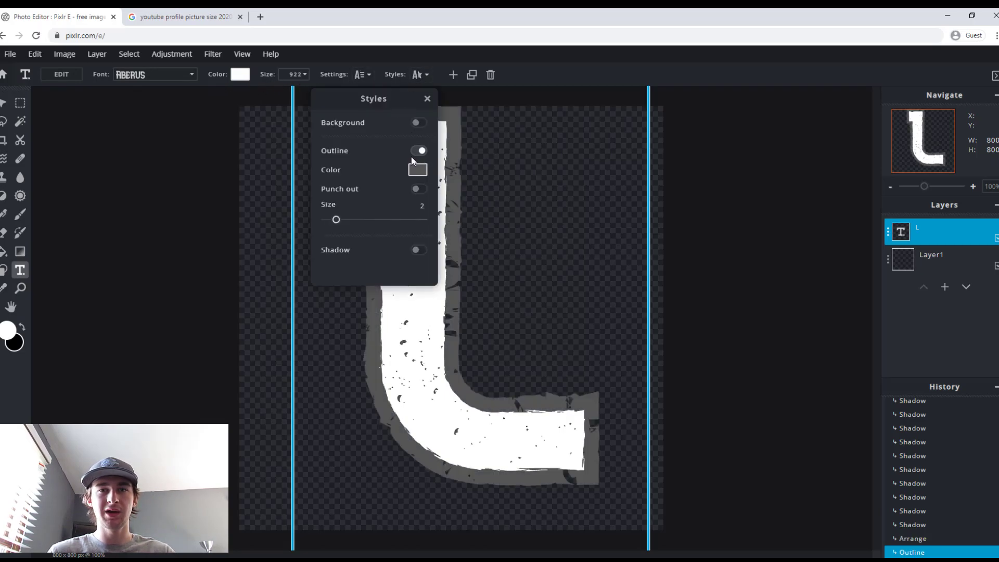
left_click(417, 169)
left_click(505, 365)
left_click_drag(510, 366, 510, 235)
left_click(527, 271)
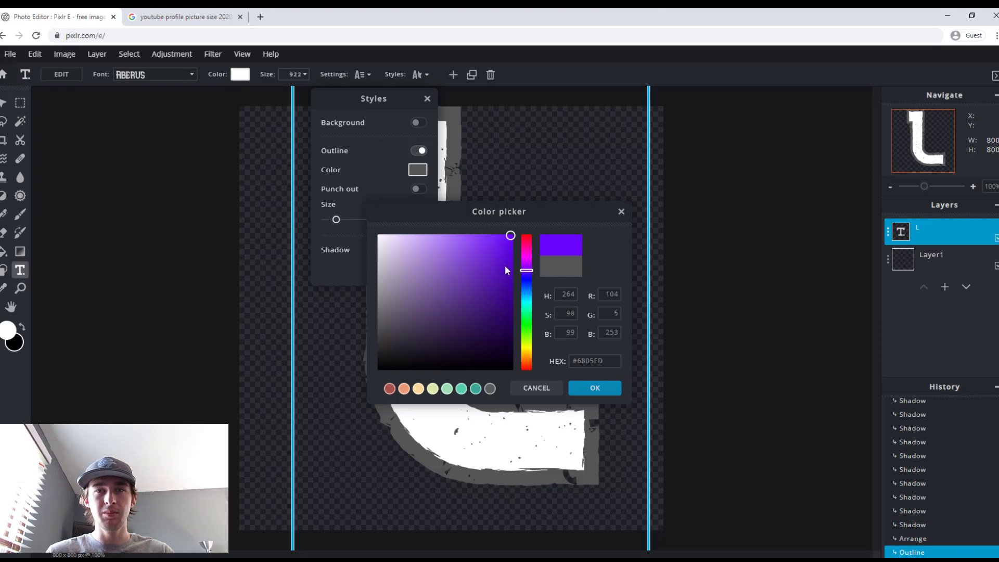
left_click(527, 302)
left_click(603, 389)
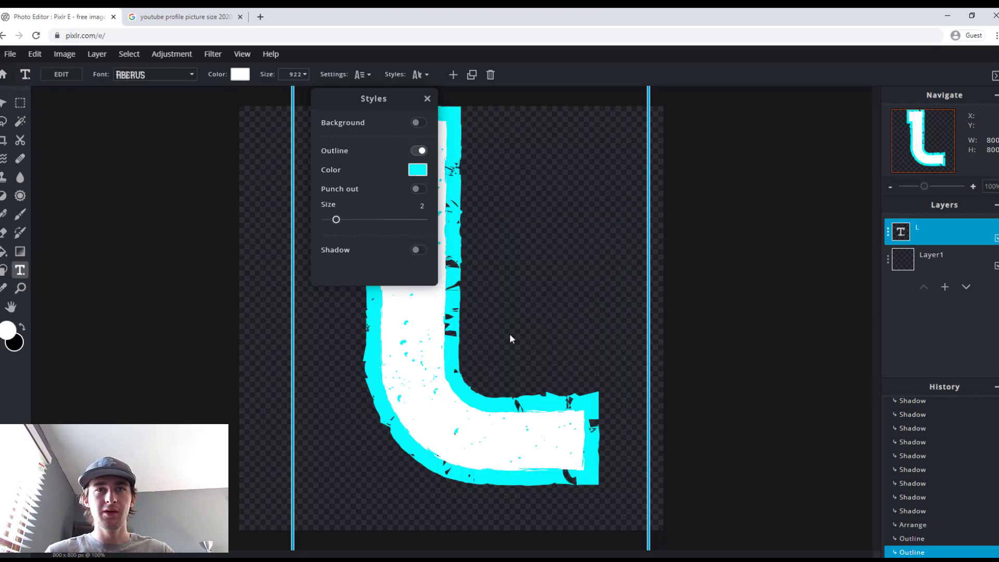
Centre the outlined letter L on the canvas and deselect it.
left_click_drag(382, 104, 220, 139)
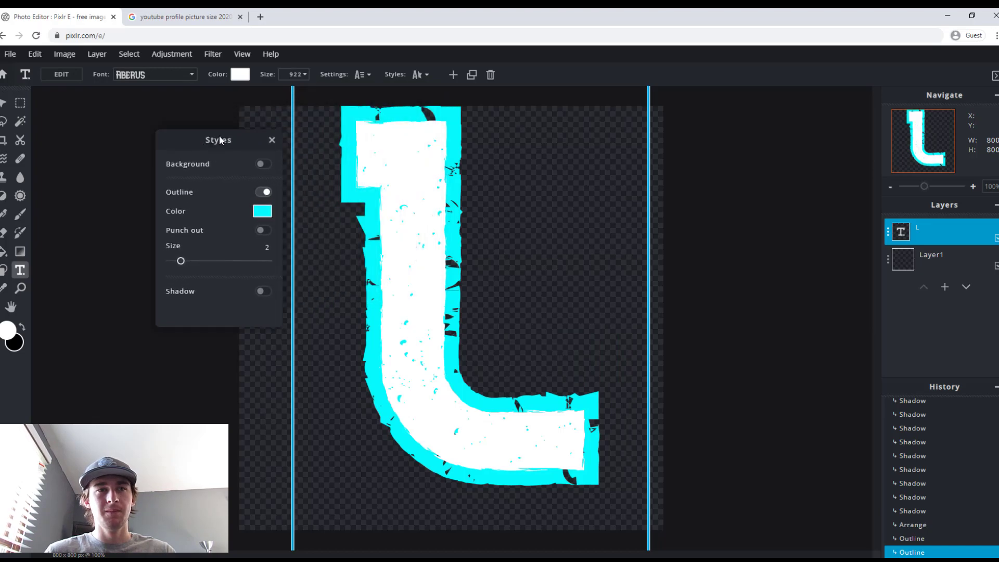
left_click(417, 208)
left_click_drag(420, 205, 430, 225)
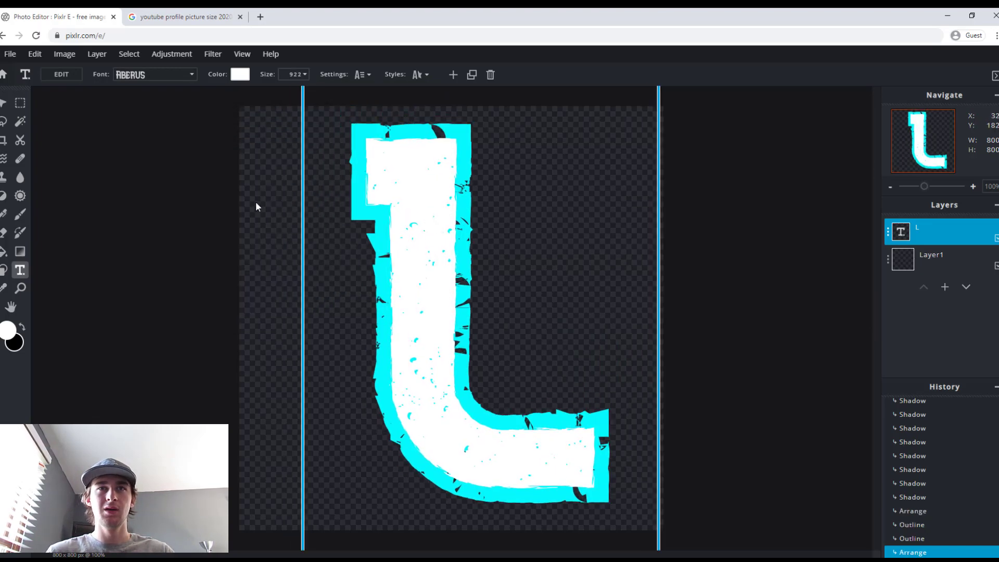
left_click(416, 75)
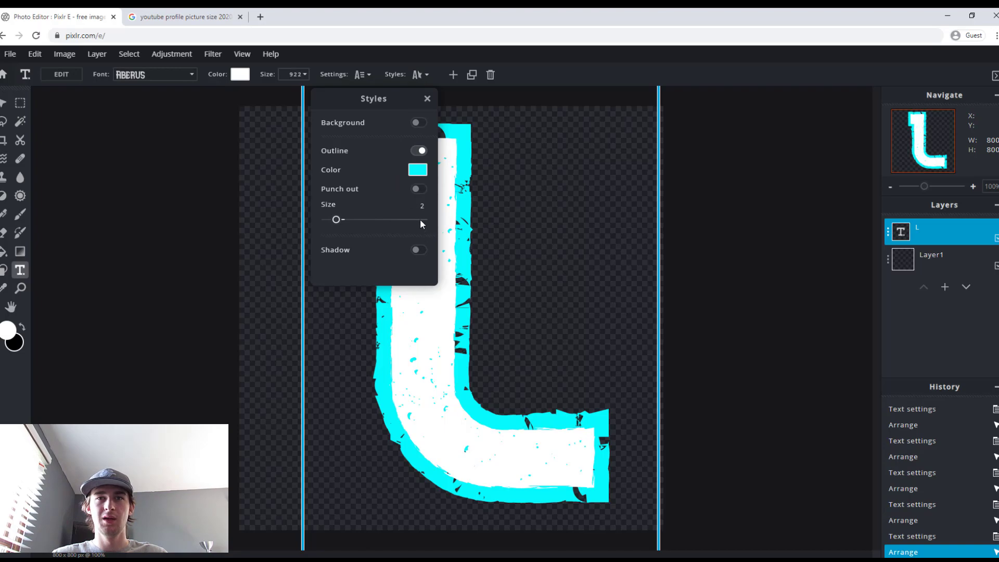
left_click(256, 189)
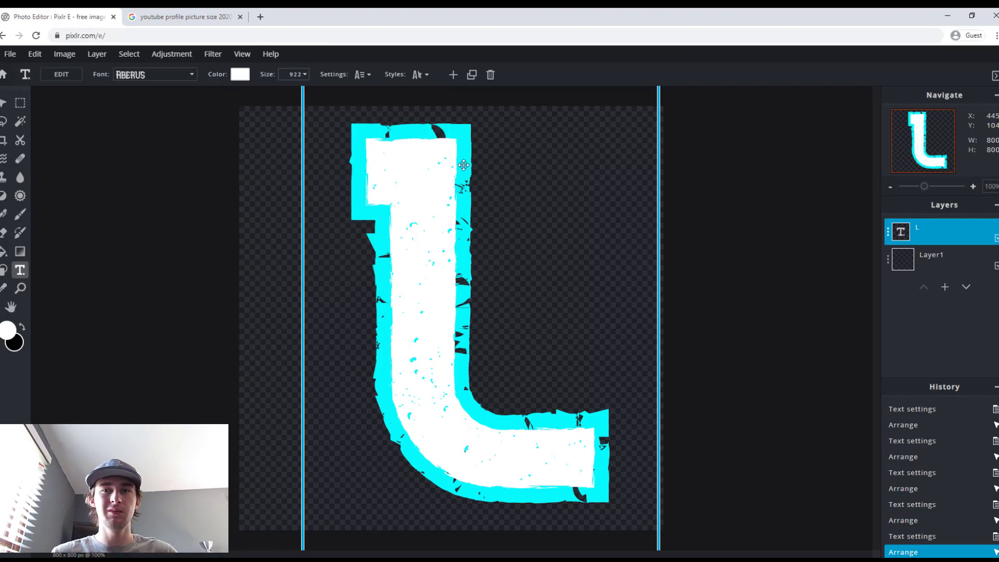
left_click(658, 254)
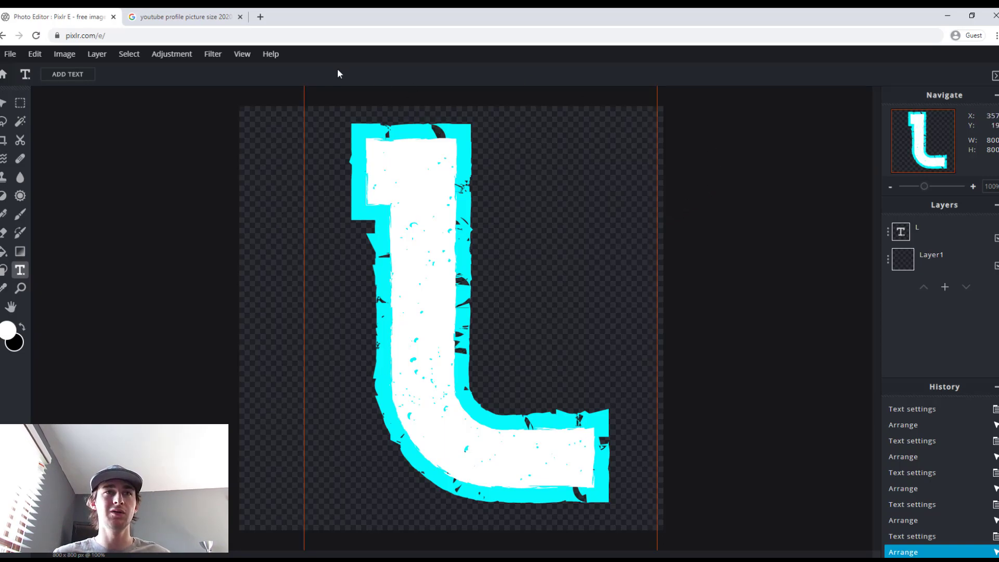
Search Google for "background" in a new browser tab and show the image results.
left_click(260, 17)
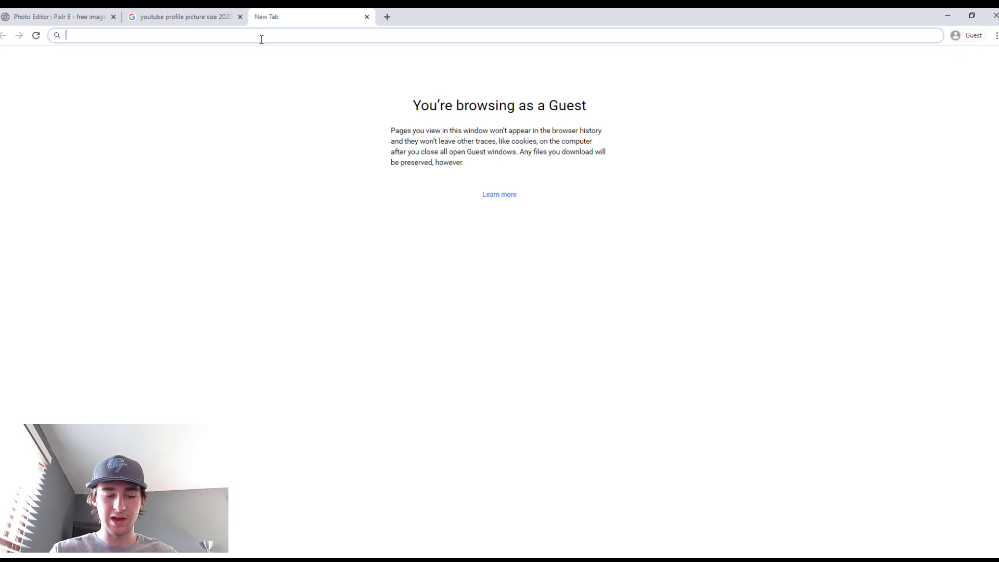
type("bac")
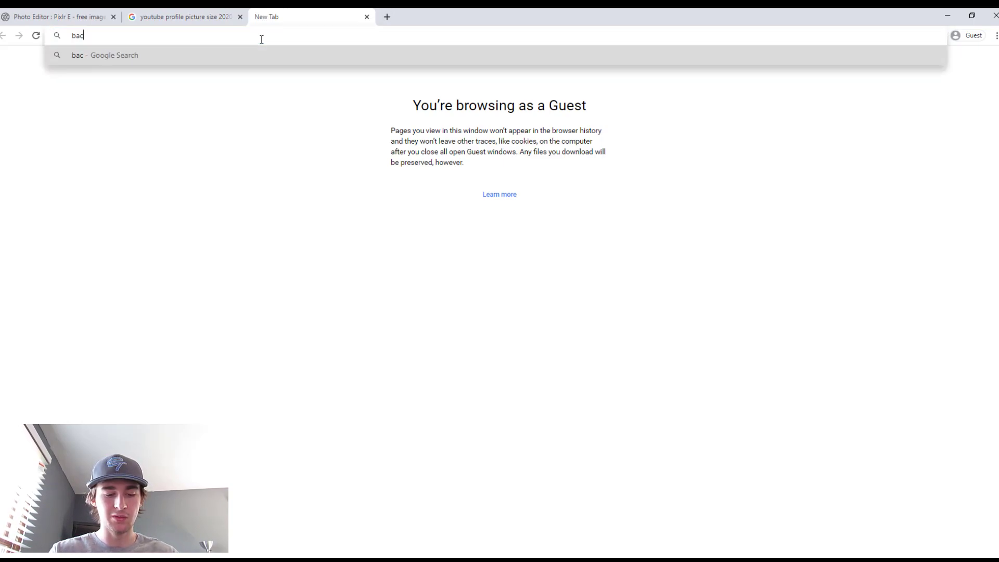
type("kground")
key("Return")
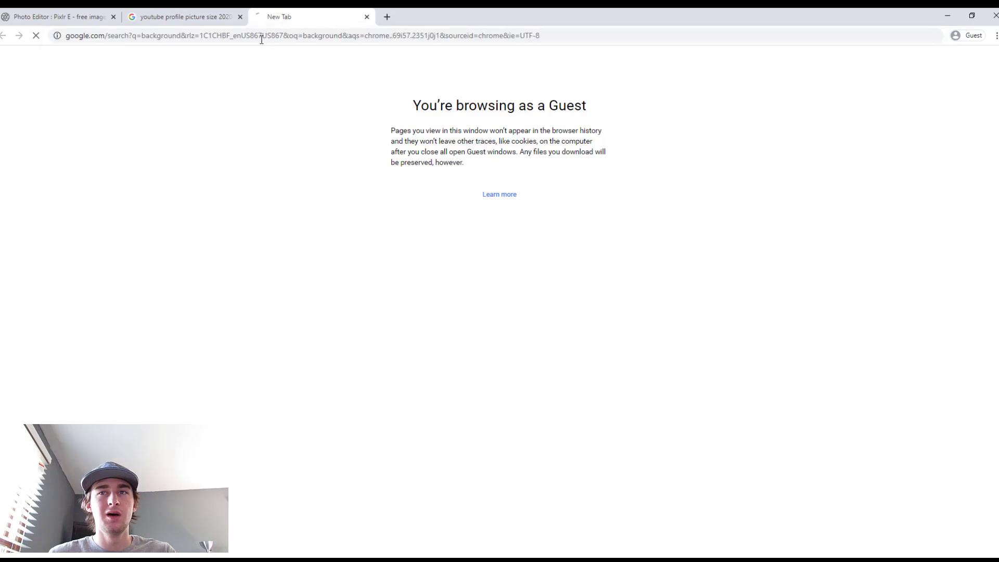
left_click(628, 201)
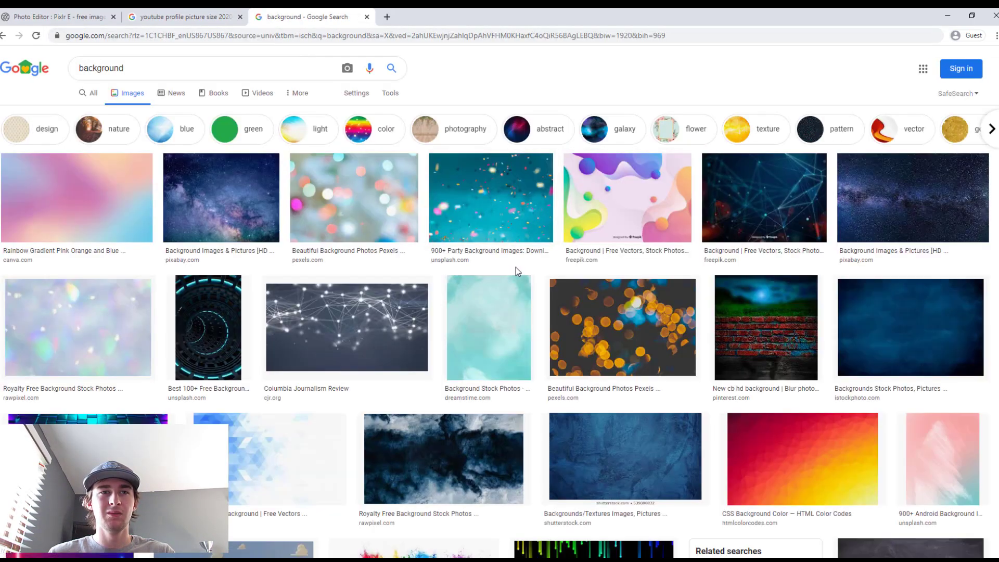
Find the Trend Hunter "Automated Background Generators : cool backgrounds" picture among the results and copy its image address.
scroll(516, 267, "down", 6)
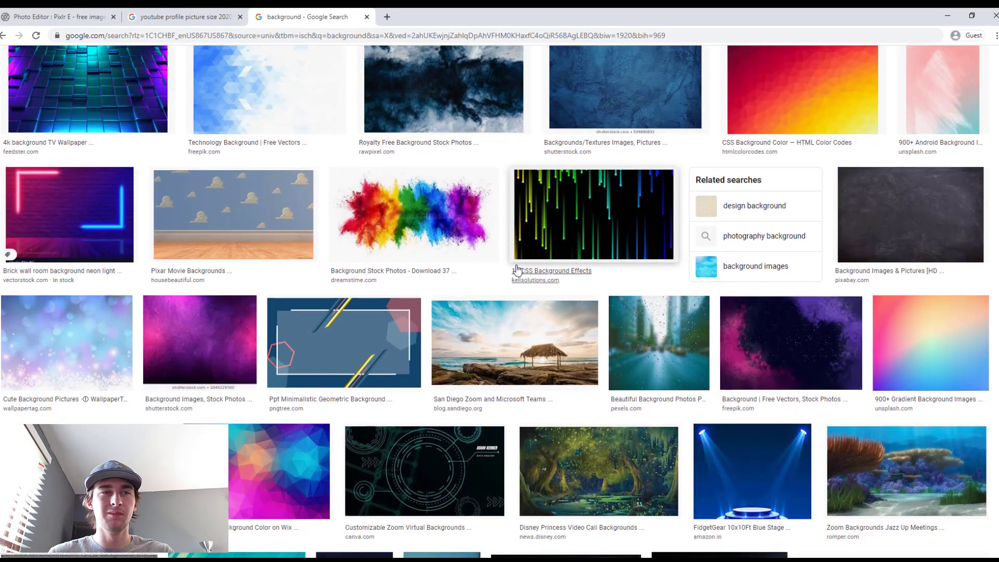
scroll(516, 269, "down", 4)
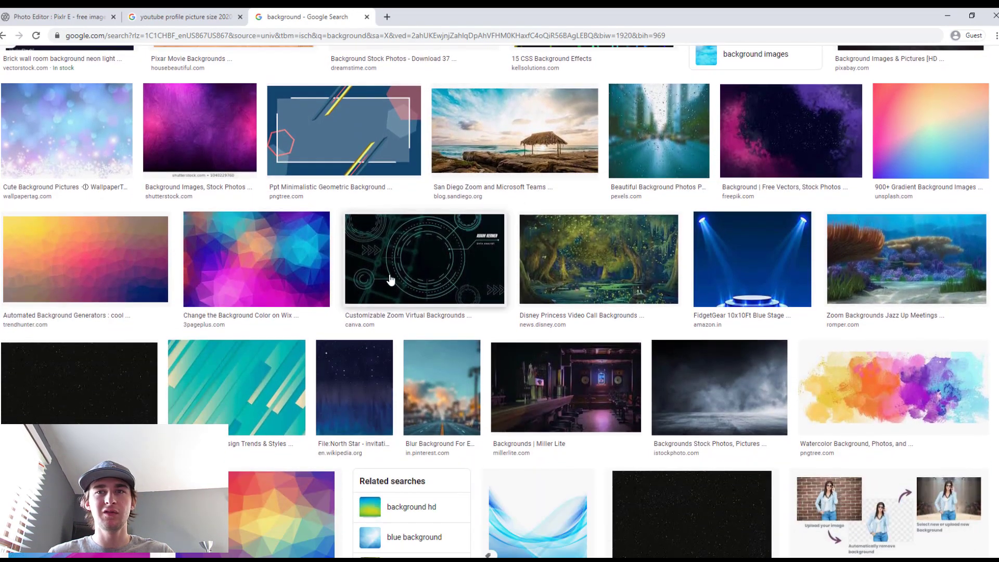
scroll(391, 280, "down", 1)
scroll(391, 280, "up", 1)
left_click(101, 257)
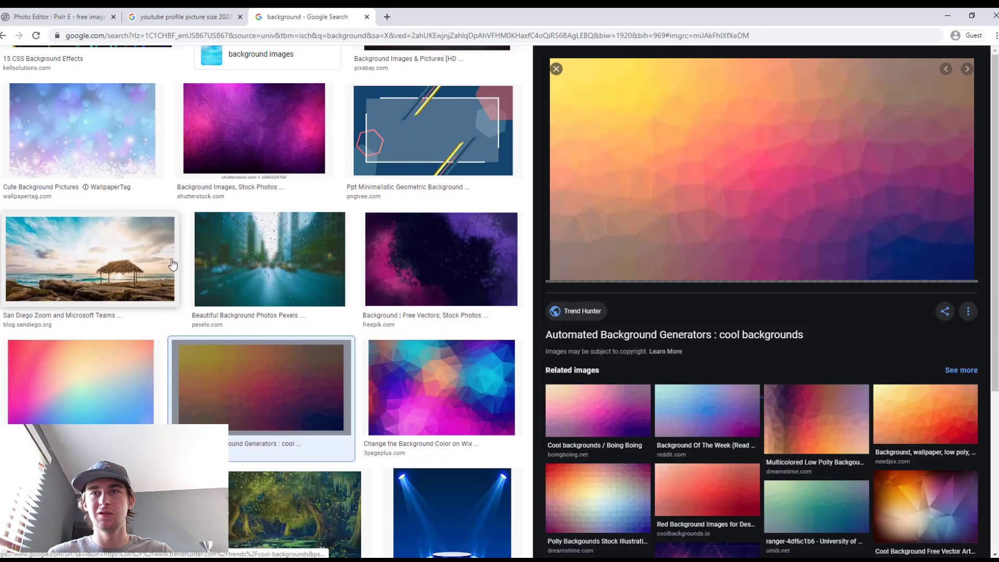
right_click(682, 177)
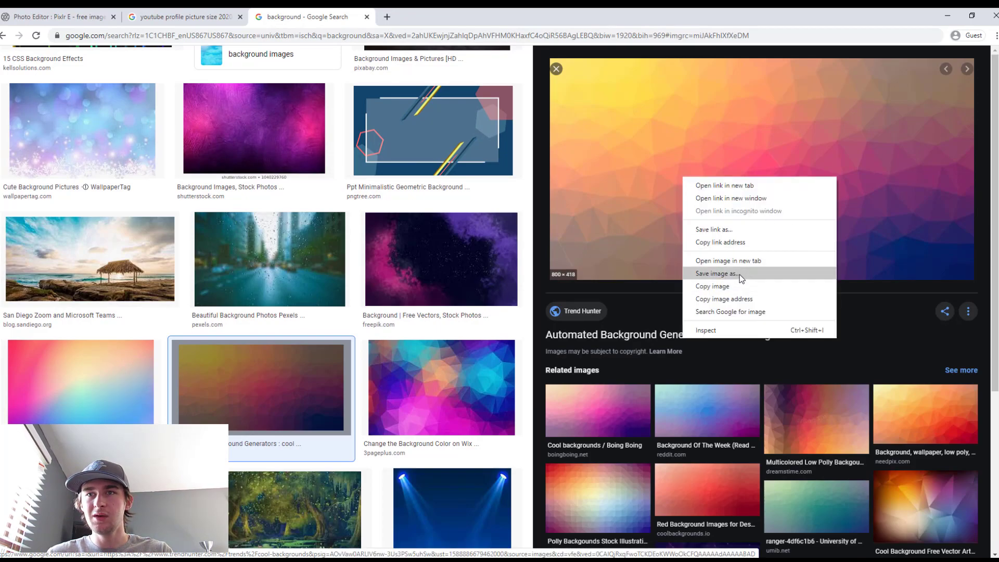
left_click(740, 303)
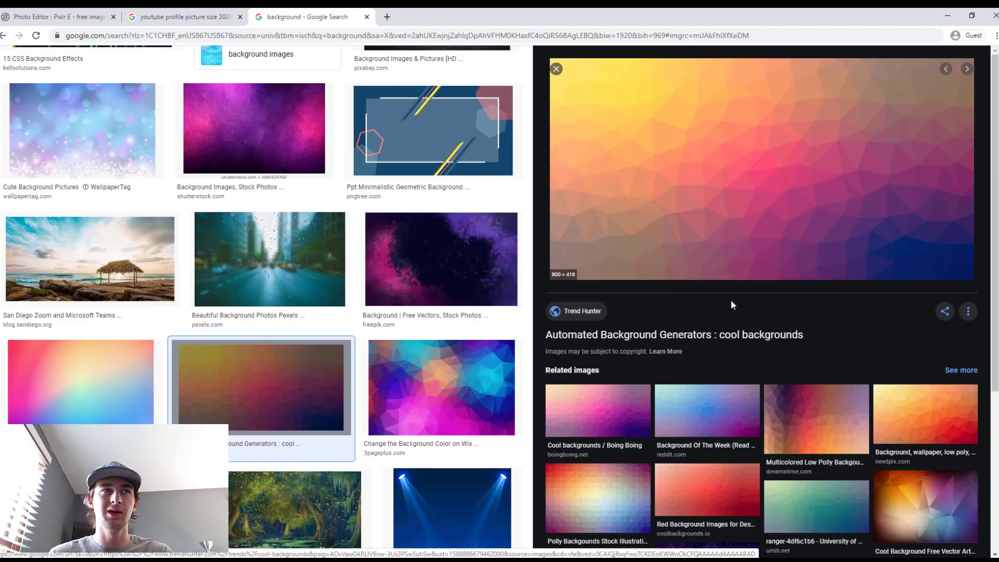
Switch to Pixlr E and add the copied cool-backgrounds.jpeg image address as a new layer by URL.
left_click(58, 16)
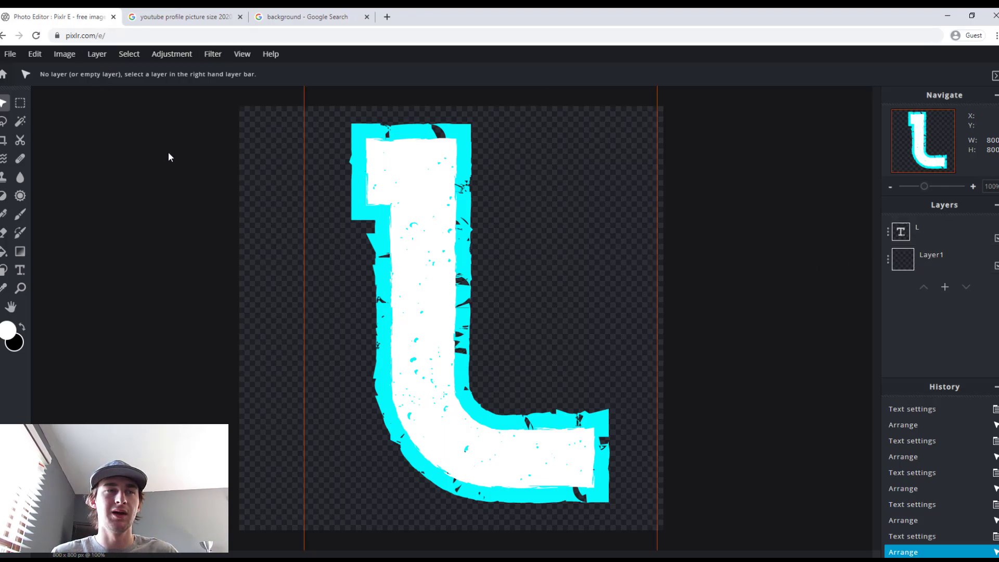
left_click(99, 58)
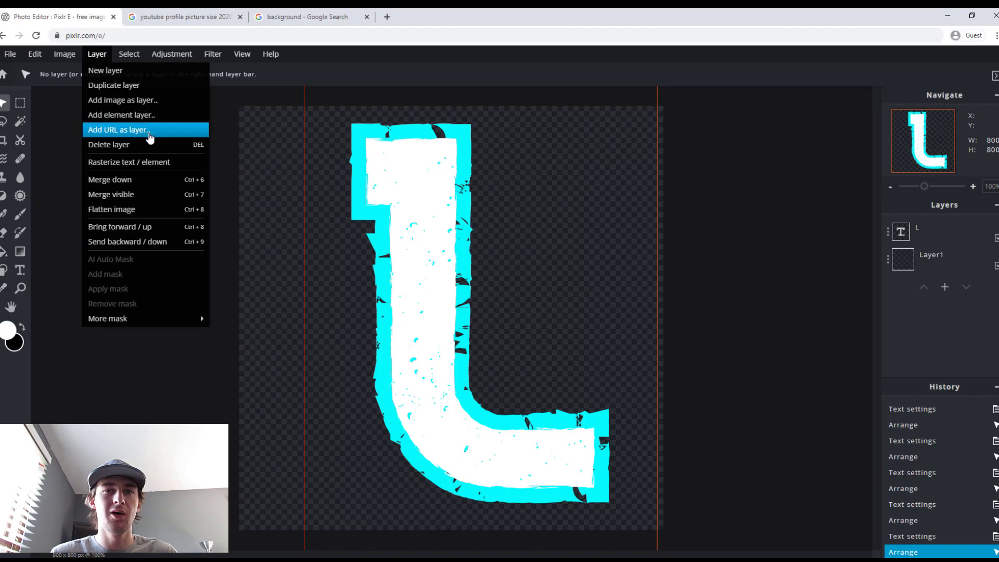
left_click(149, 132)
left_click(456, 306)
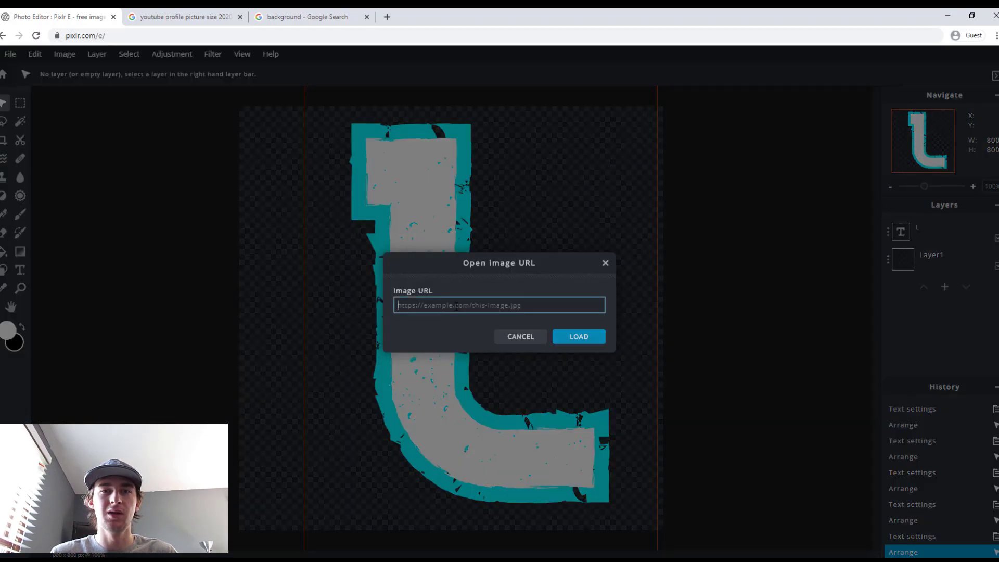
right_click(456, 305)
left_click(489, 390)
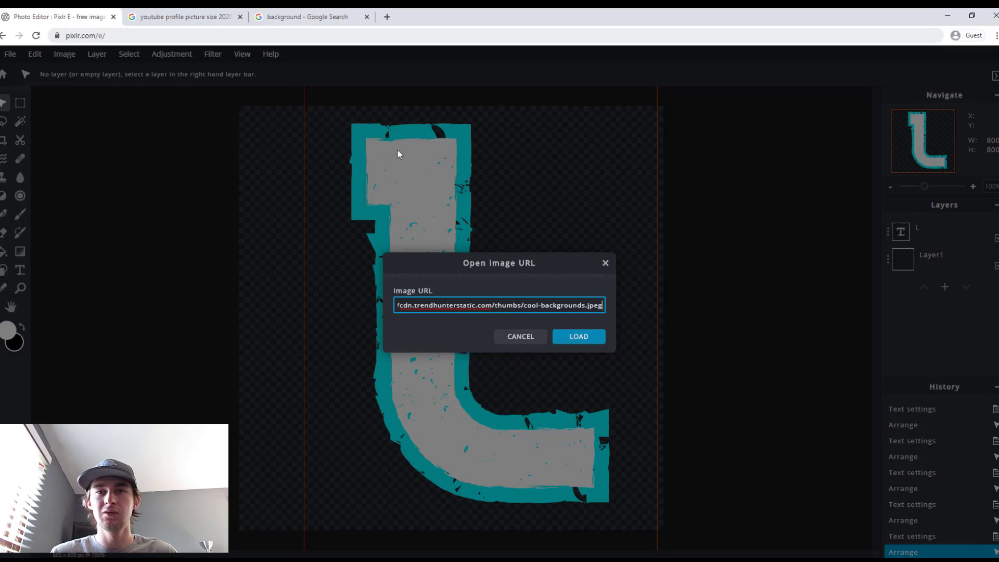
left_click(573, 344)
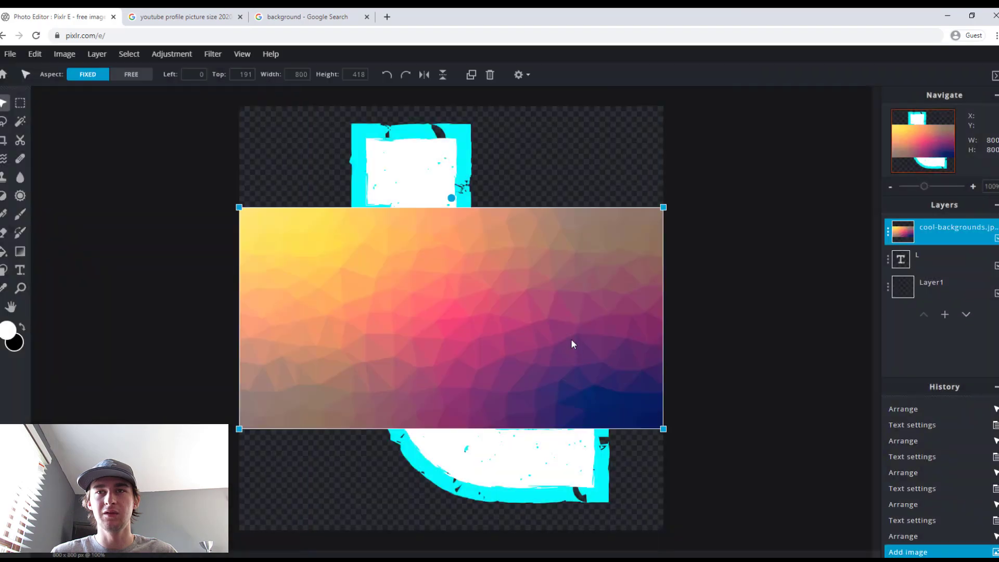
Enlarge the background image to about 1572 by 821 px with fixed aspect and position it to cover the whole canvas.
left_click_drag(150, 436, 332, 342)
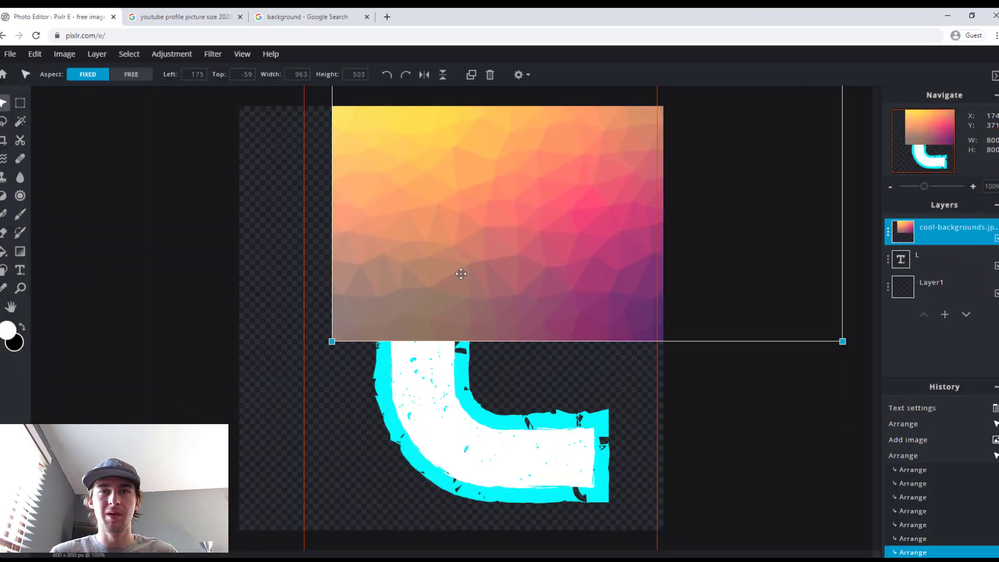
left_click_drag(486, 270, 335, 259)
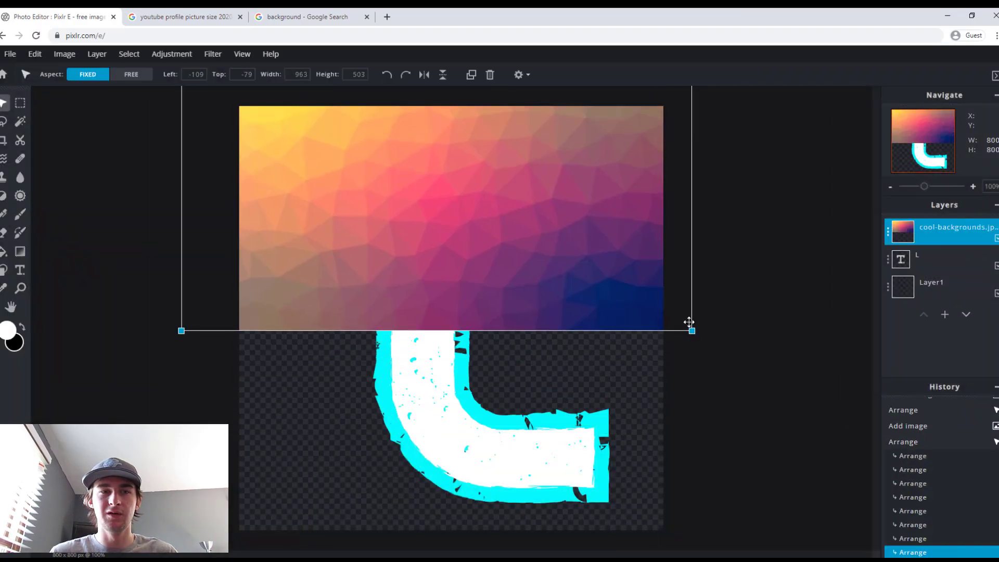
left_click_drag(691, 330, 851, 414)
left_click_drag(177, 415, 39, 490)
left_click_drag(290, 357, 277, 389)
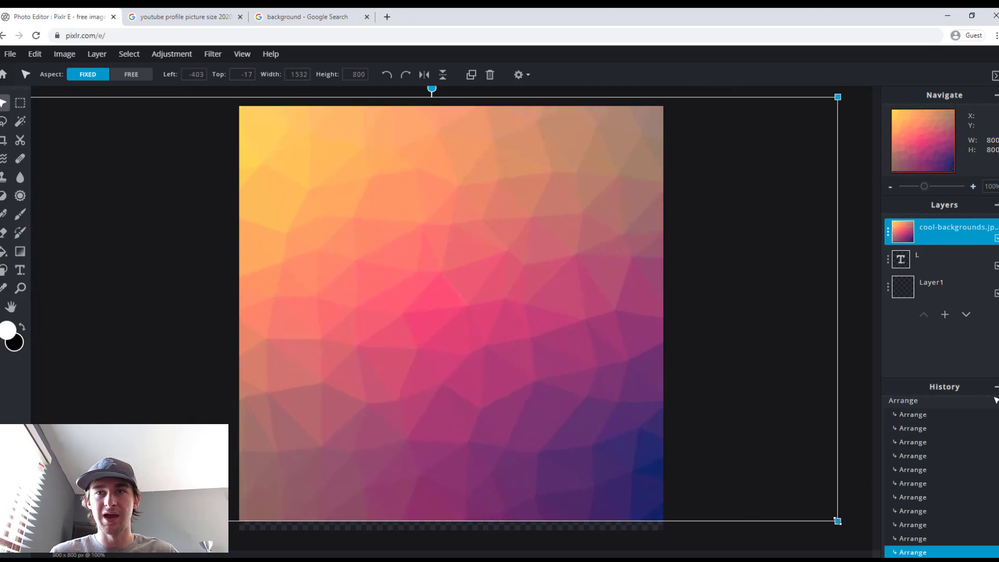
left_click_drag(809, 508, 842, 522)
left_click_drag(609, 350, 640, 386)
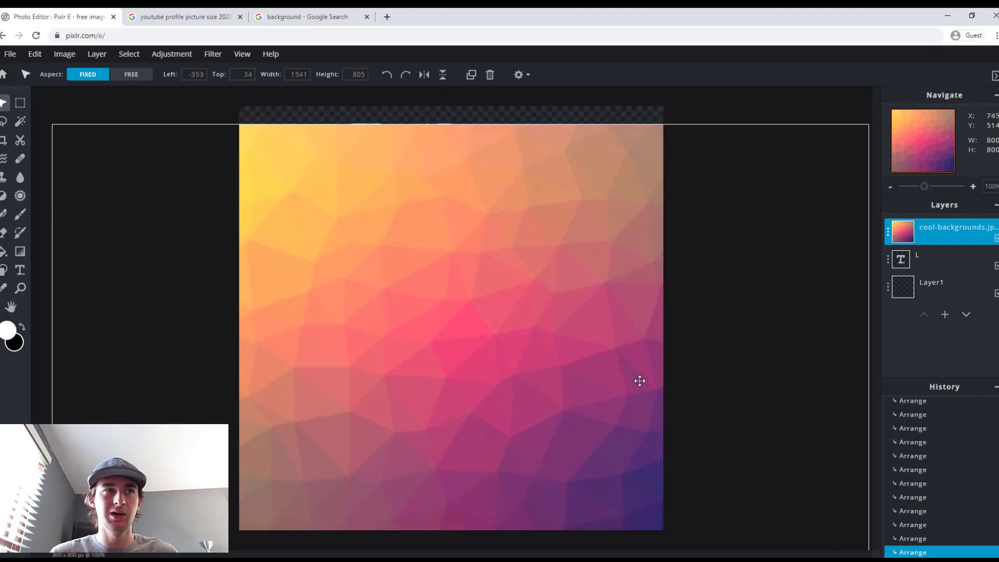
Deselect the background image and move its layer beneath the letter L layer.
left_click(114, 84)
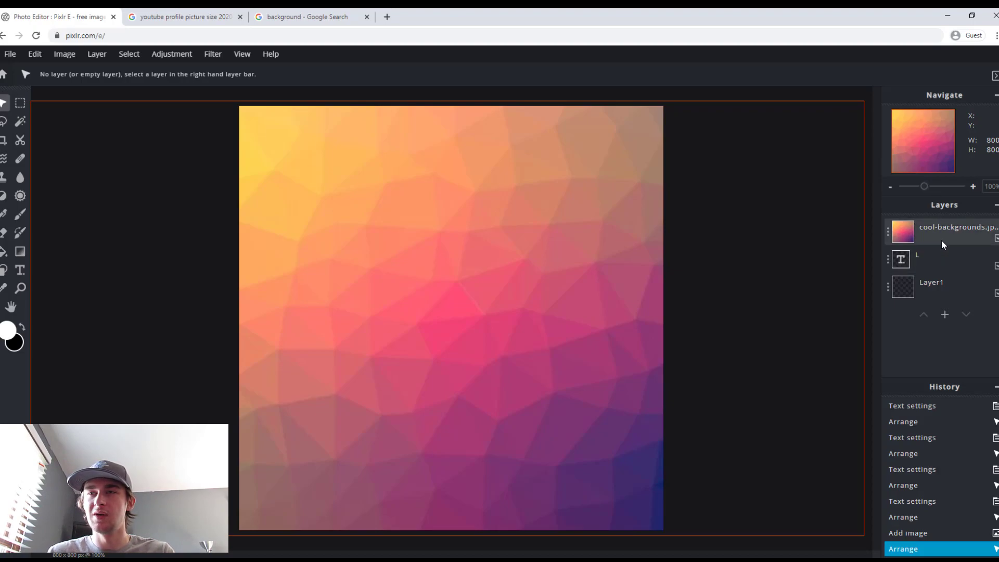
left_click_drag(940, 230, 944, 263)
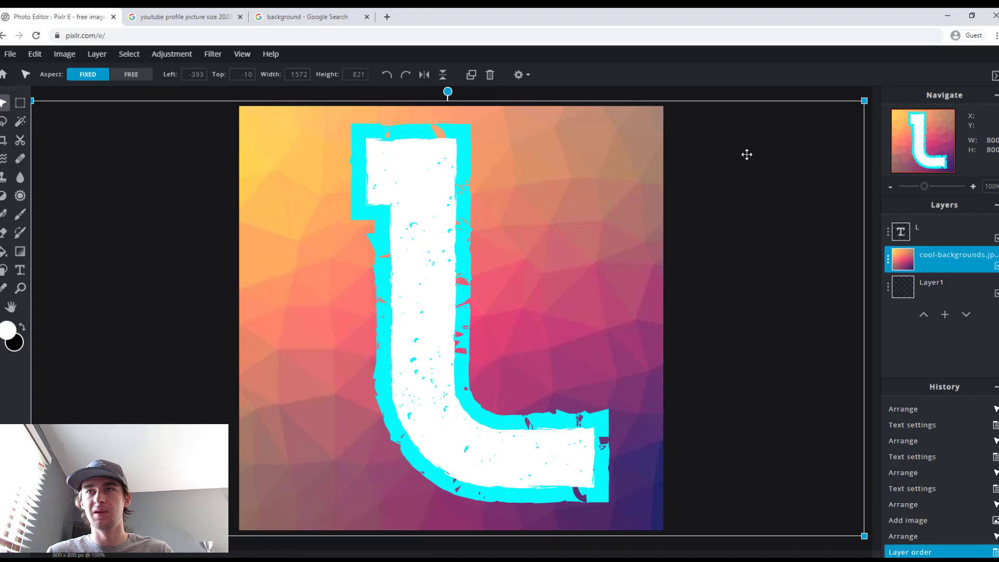
left_click(833, 87)
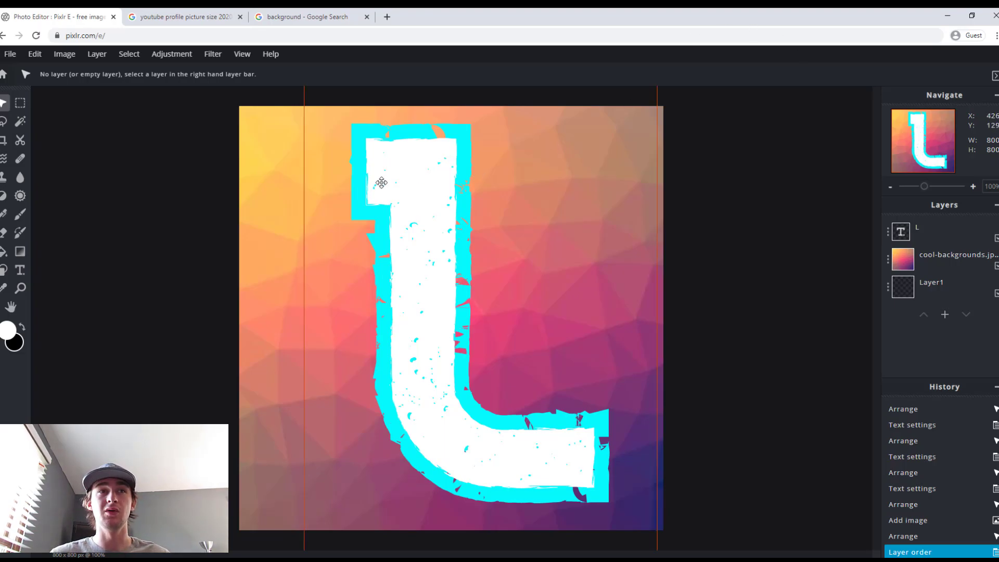
Turn off the letter L's outline and give the letter a black shadow with 100 opacity.
left_click(416, 201)
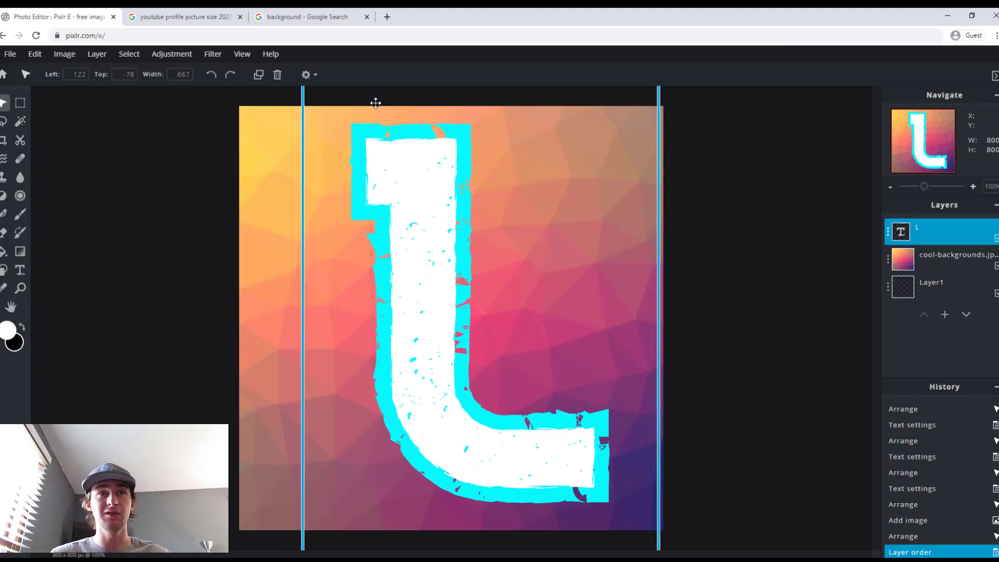
left_click(20, 269)
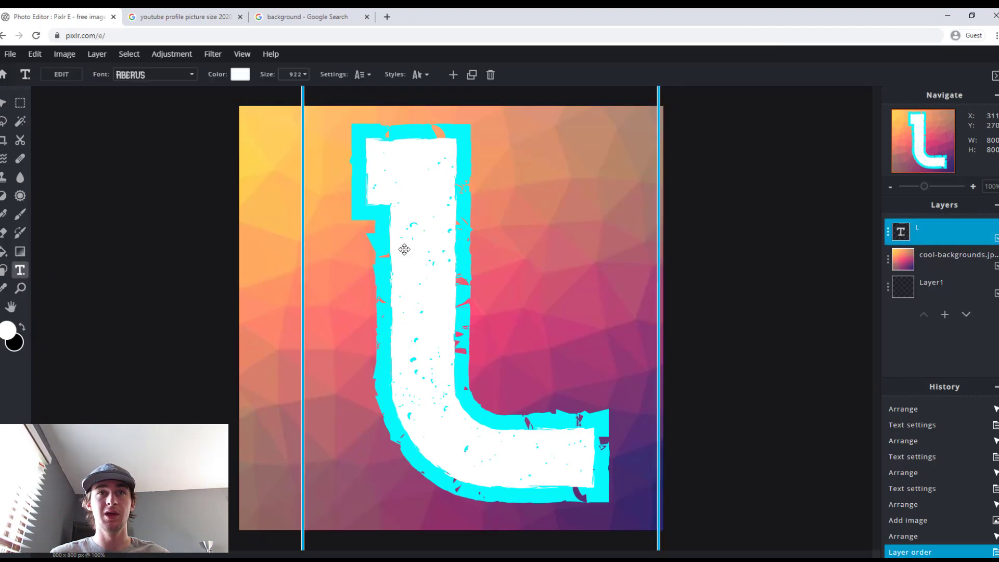
left_click(416, 81)
left_click(417, 151)
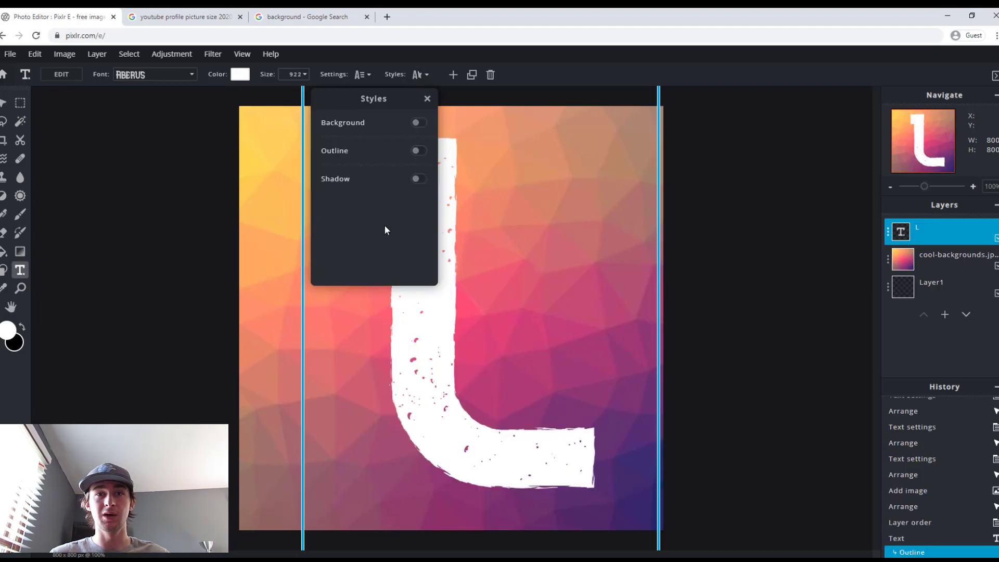
left_click(417, 179)
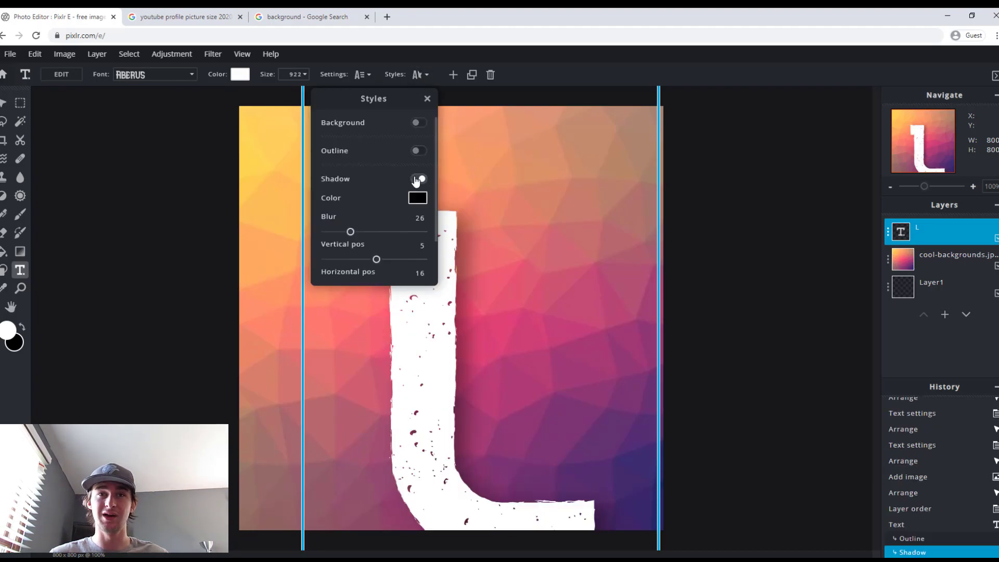
scroll(394, 255, "down", 1)
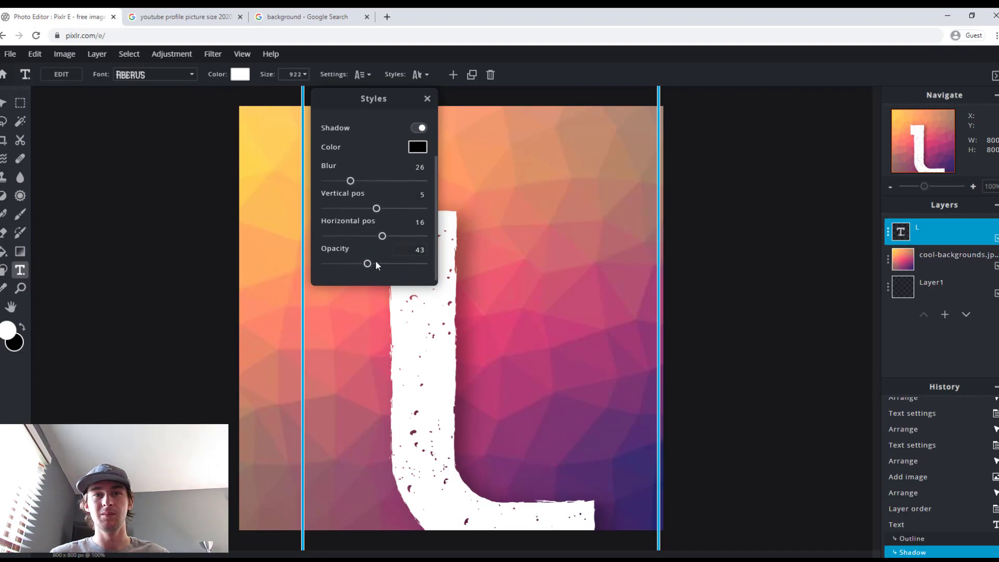
left_click_drag(371, 264, 425, 264)
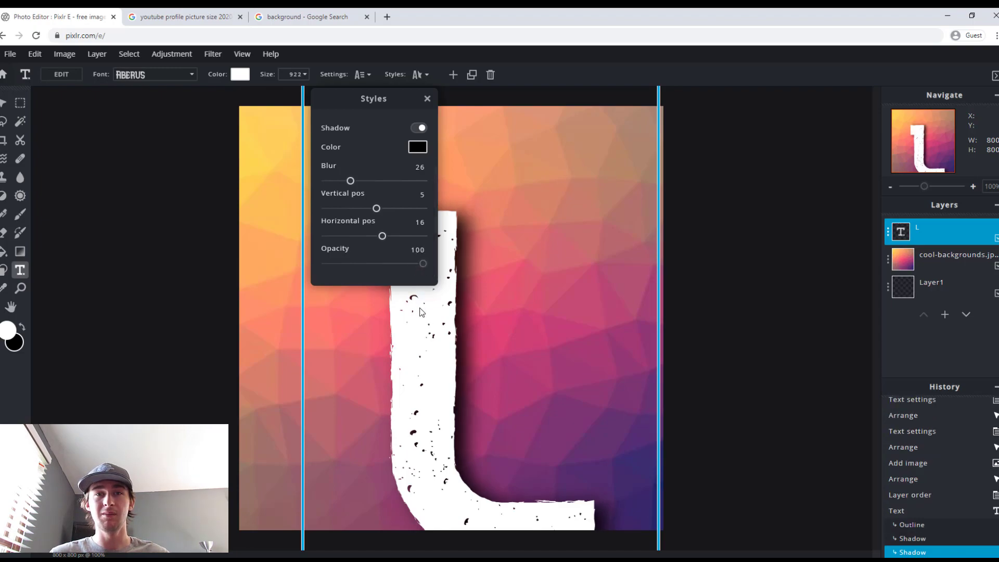
Shift the letter L up and to the left on the canvas and set its shadow blur to 0.
left_click(423, 302)
left_click_drag(423, 301, 413, 272)
left_click(419, 75)
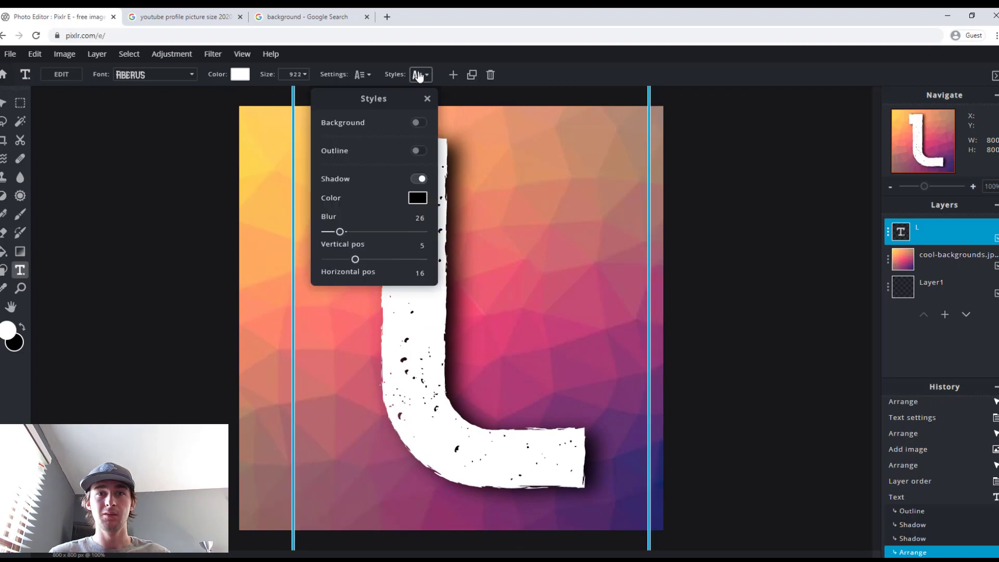
left_click_drag(350, 234, 316, 238)
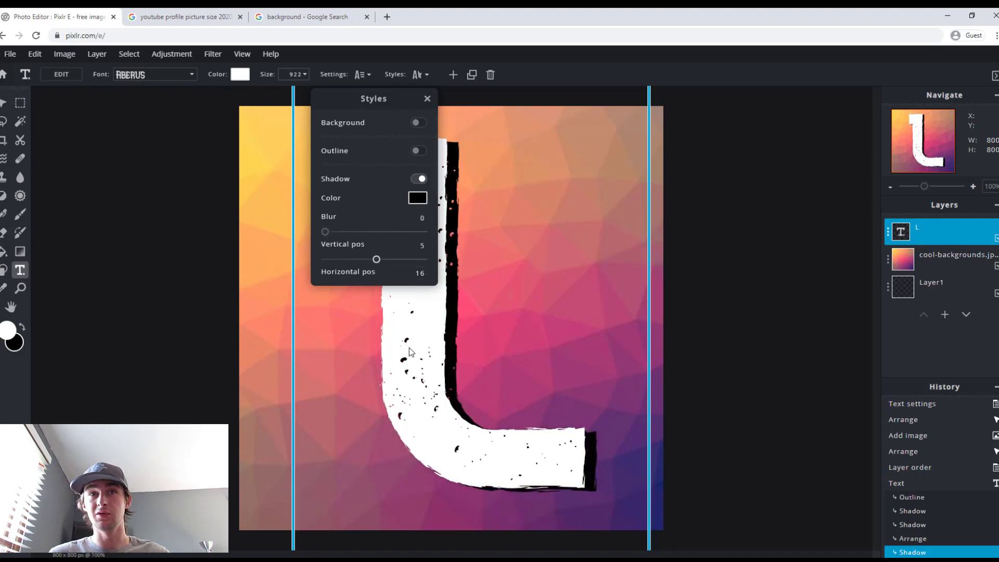
left_click(423, 338)
left_click_drag(424, 338, 417, 334)
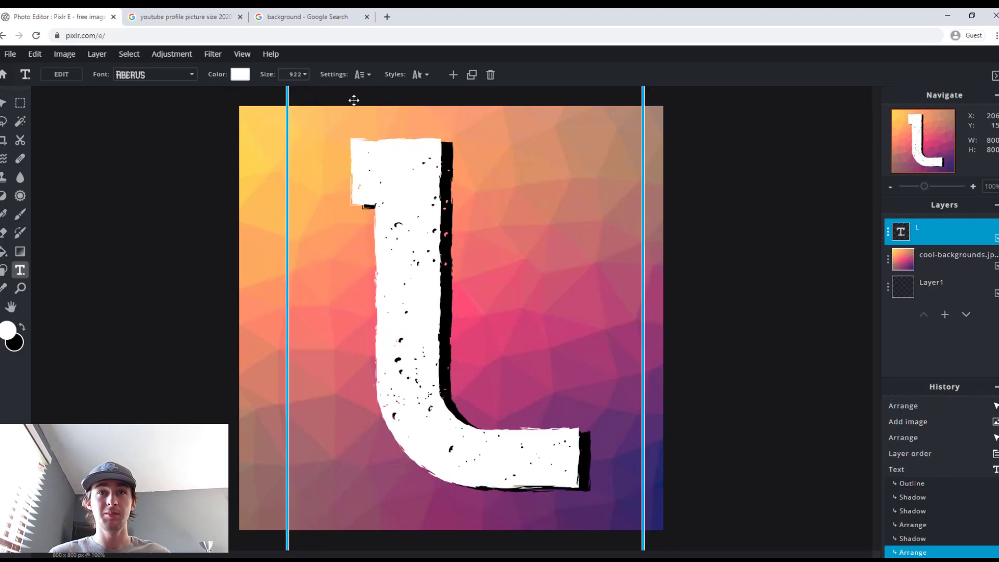
Increase the letter L's font size to 1000 and reposition it at the centre of the canvas.
left_click(297, 75)
left_click_drag(298, 93, 306, 93)
left_click_drag(397, 207, 417, 197)
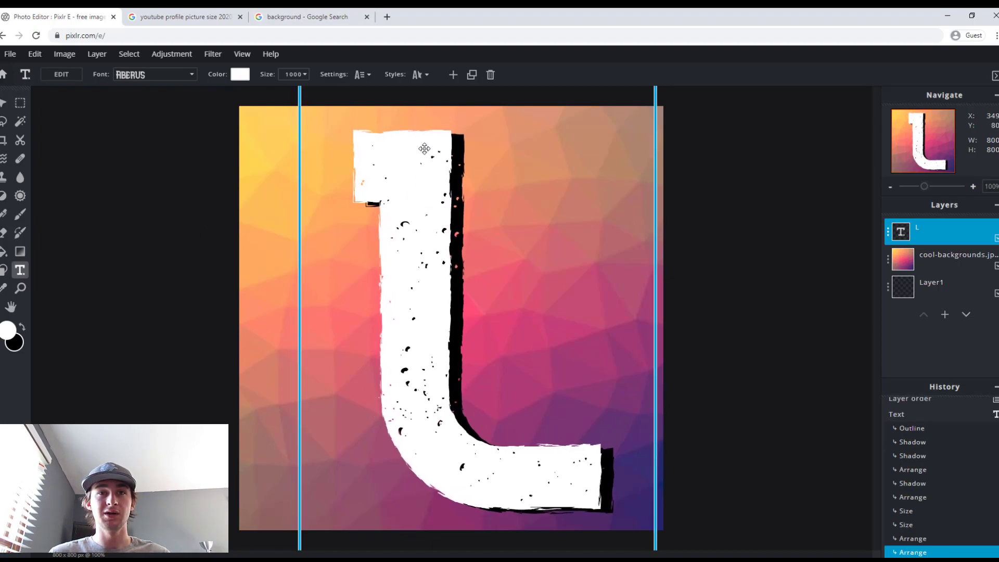
Recolour the letter L light green #B0DA90 and deselect it.
left_click(240, 75)
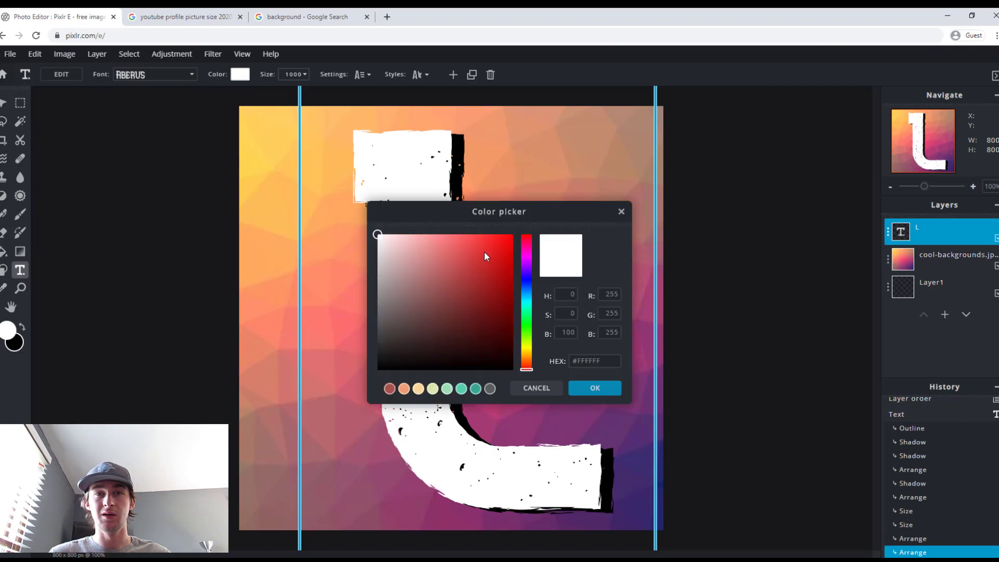
left_click_drag(492, 263, 481, 267)
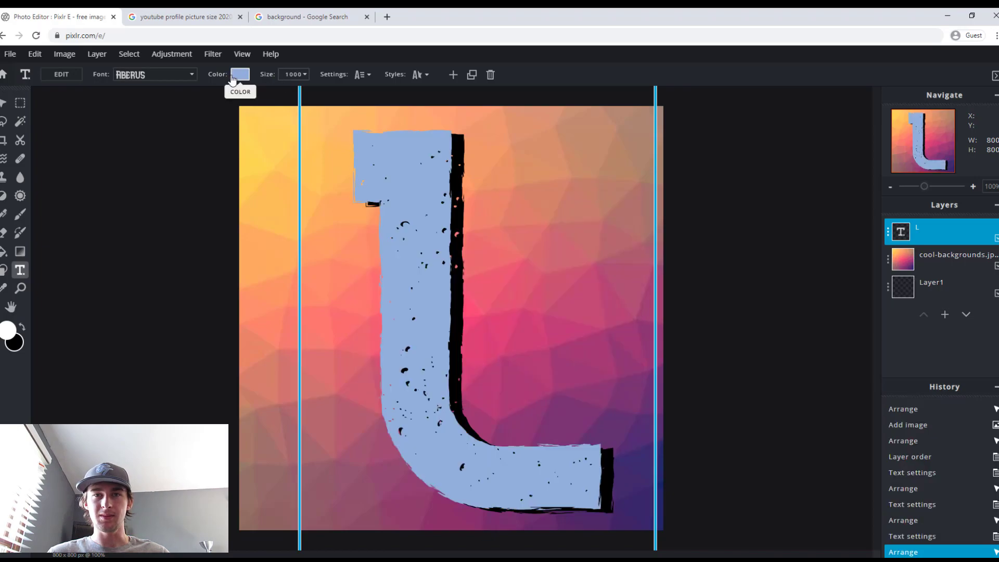
left_click(240, 75)
left_click_drag(526, 316, 524, 339)
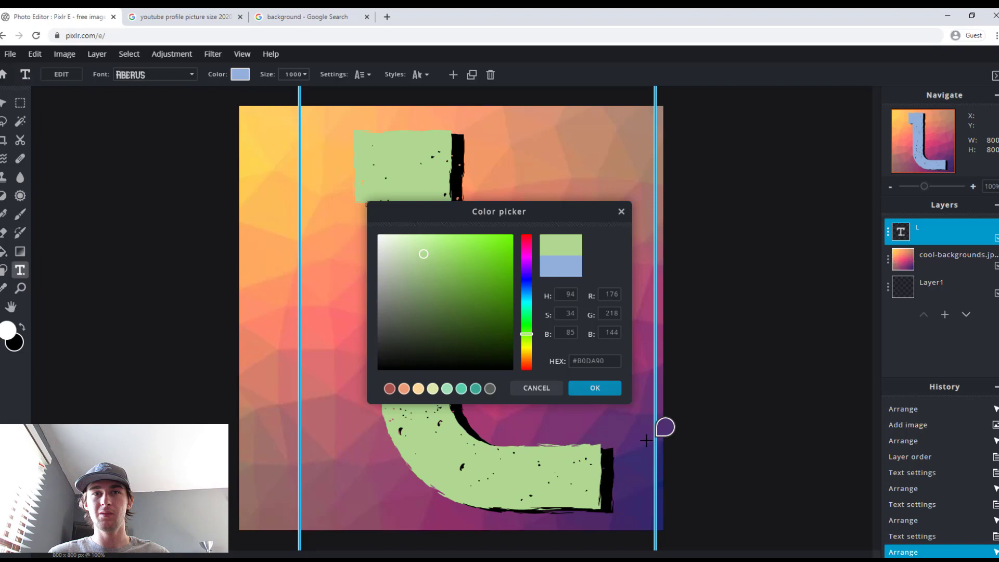
left_click(595, 388)
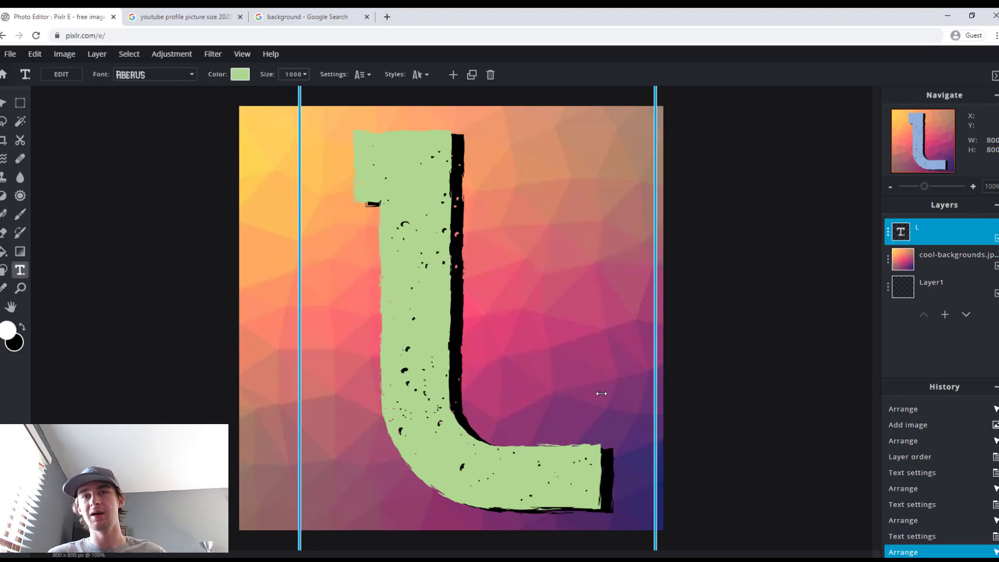
left_click(762, 255)
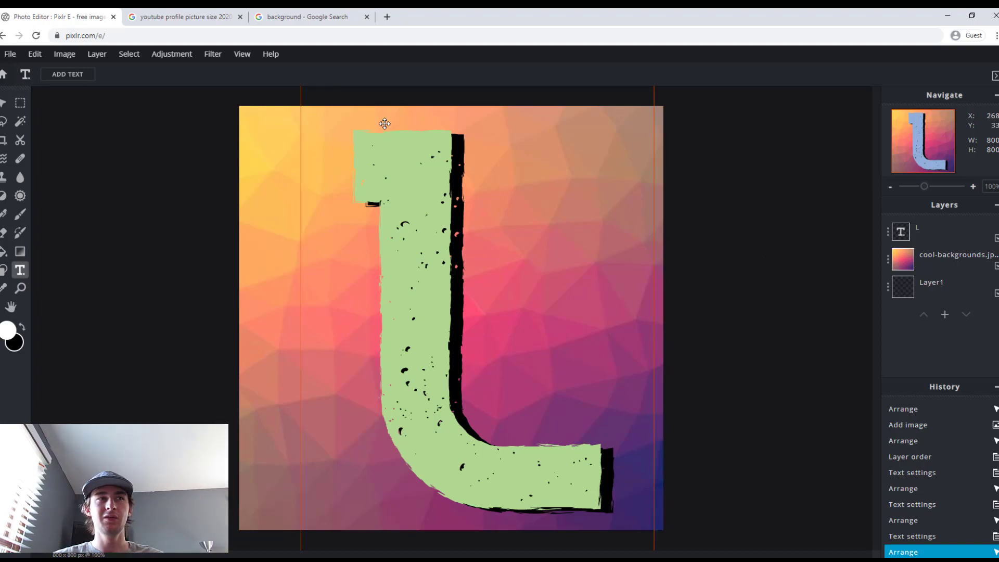
Save the picture as a JPG at 100% quality and 800 by 800 pixels, and download it.
left_click(3, 102)
left_click(8, 58)
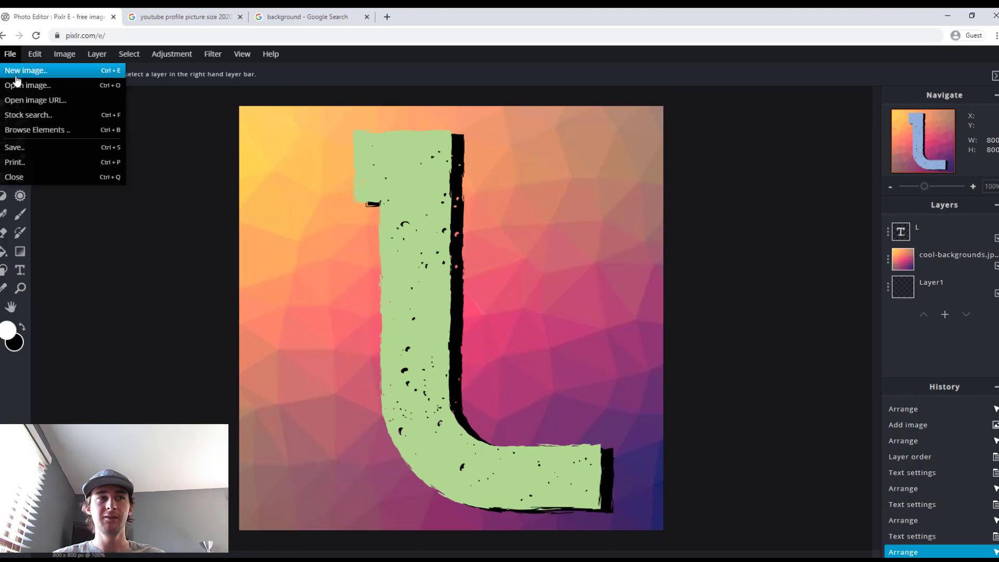
left_click(24, 147)
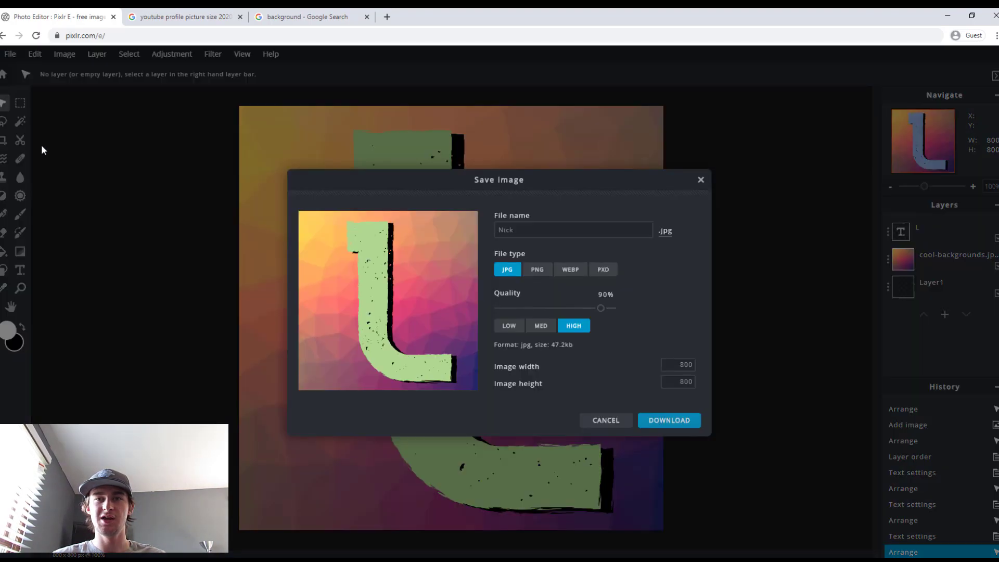
left_click_drag(601, 308, 610, 310)
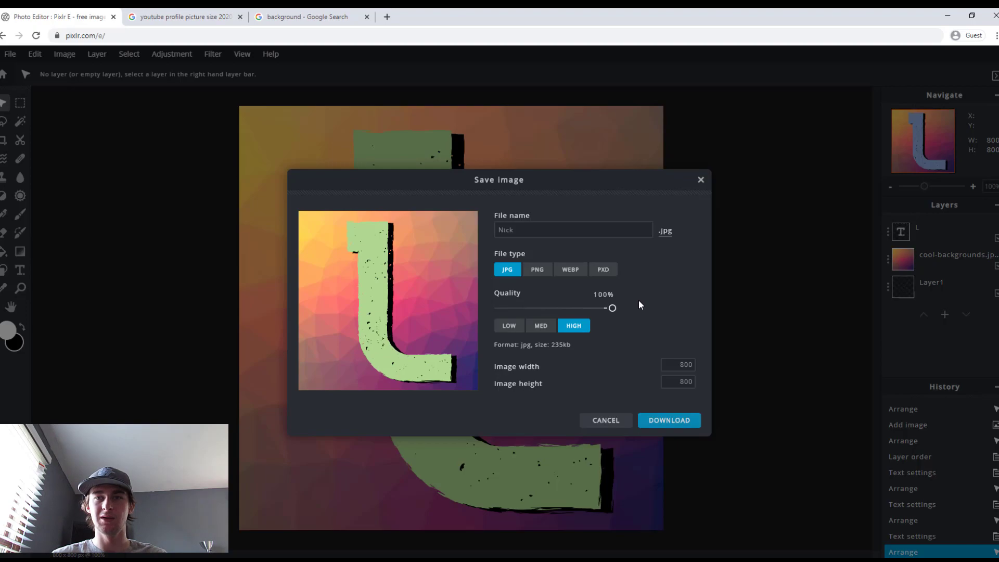
left_click(689, 384)
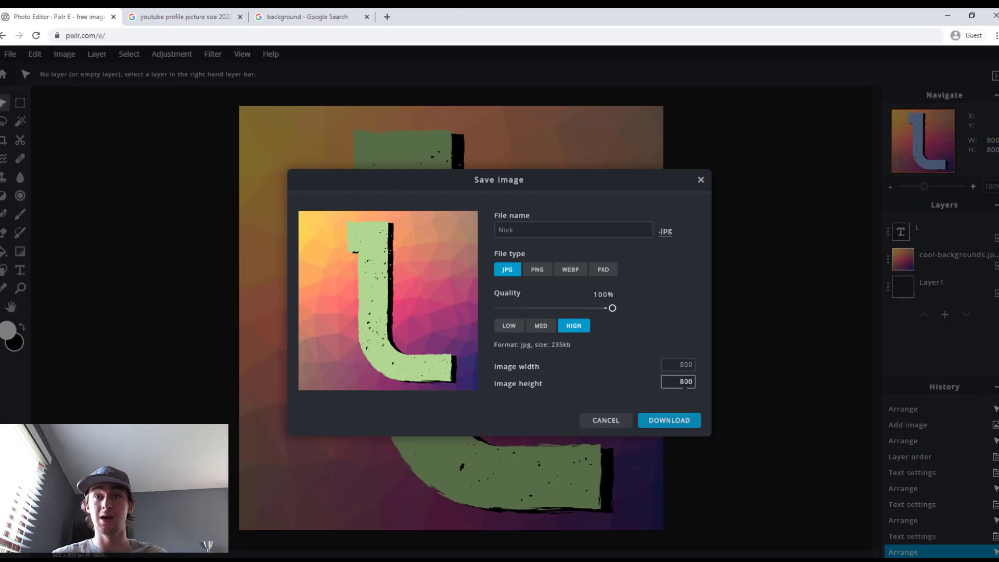
left_click(684, 370)
left_click(517, 231)
left_click(667, 485)
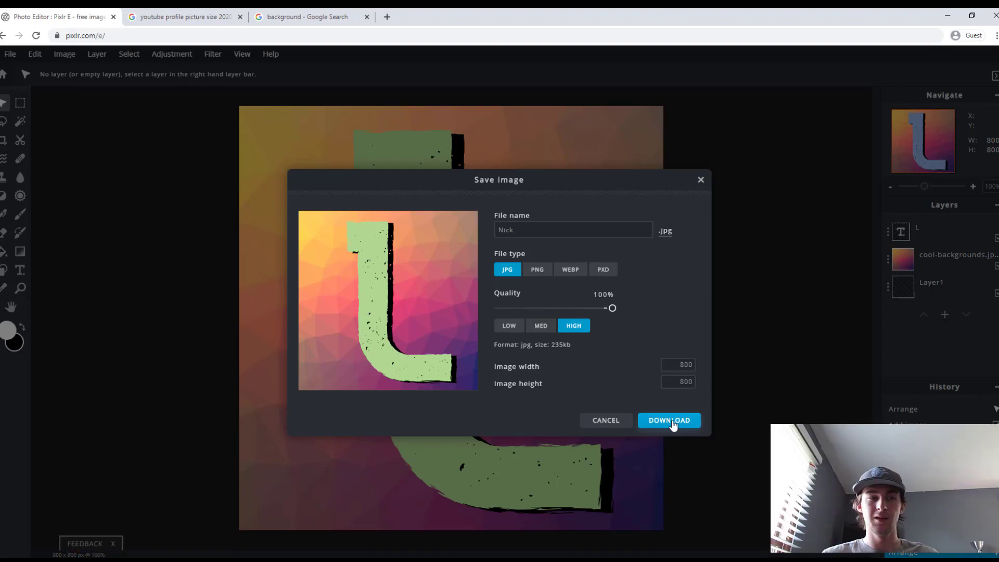
left_click(671, 423)
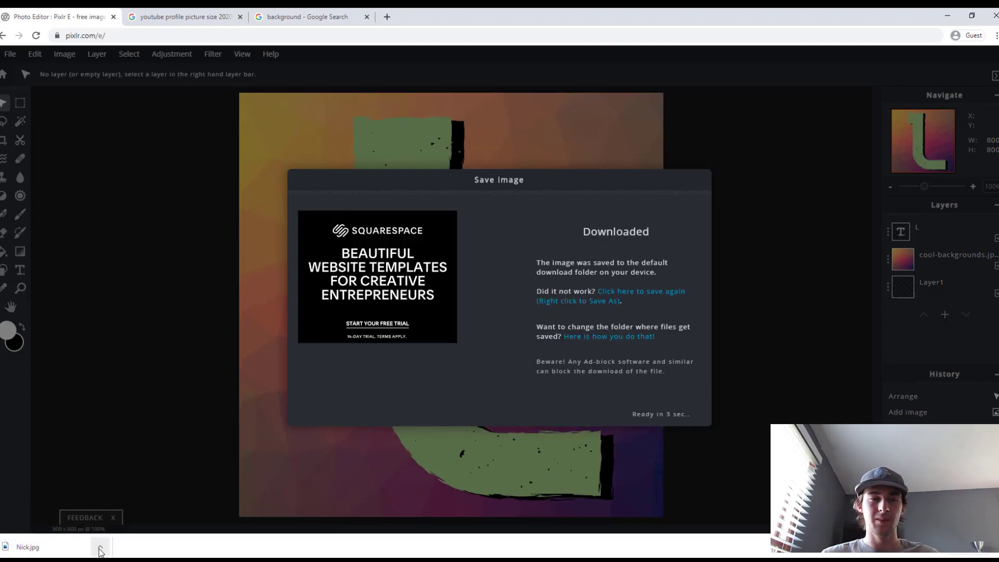
Show the downloaded JPG in its Downloads folder and move it to the Desktop.
left_click(100, 550)
left_click(121, 512)
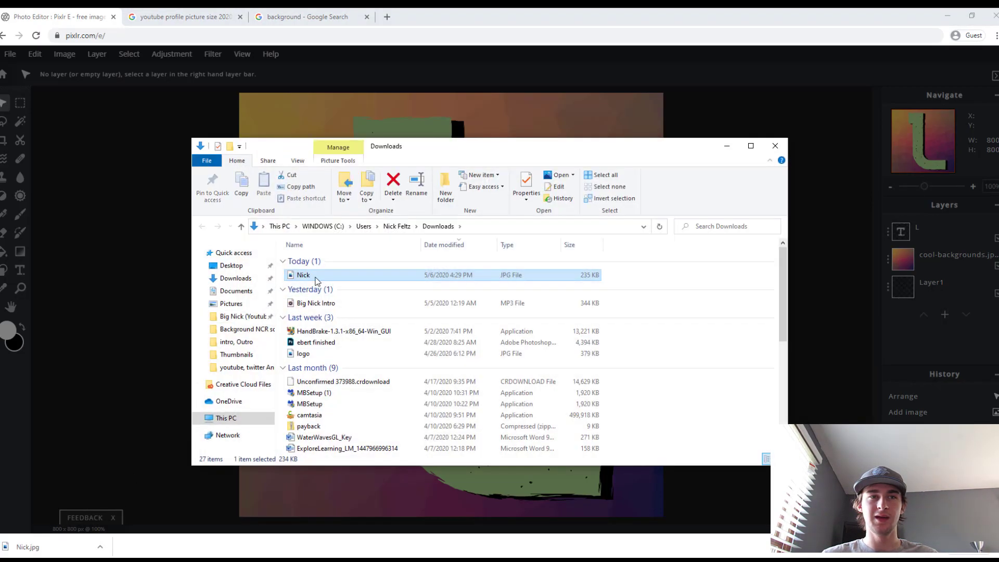
left_click_drag(315, 280, 235, 268)
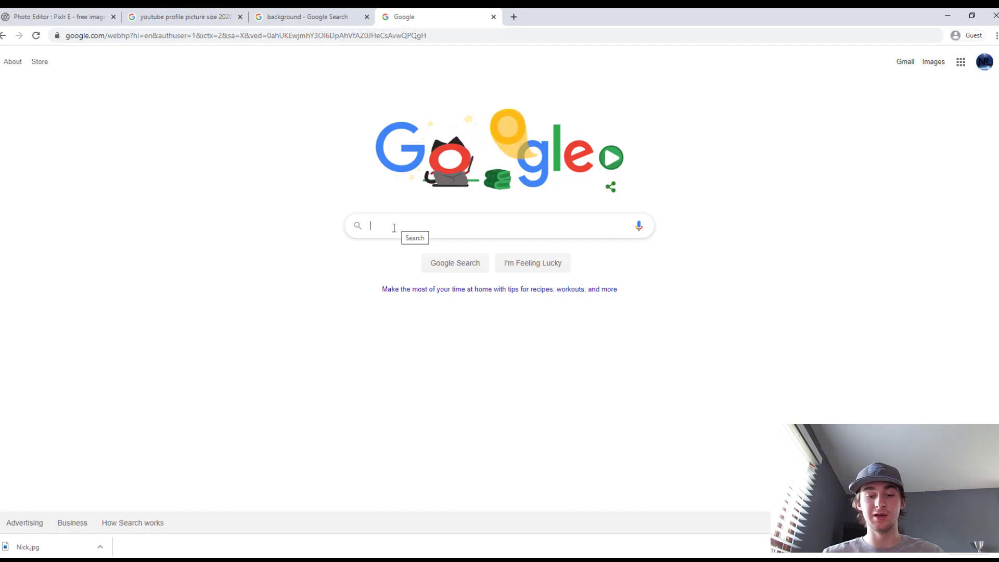
Find YouTube through a Google search, open the site and go to the signed-in account's own channel page.
left_click(398, 228)
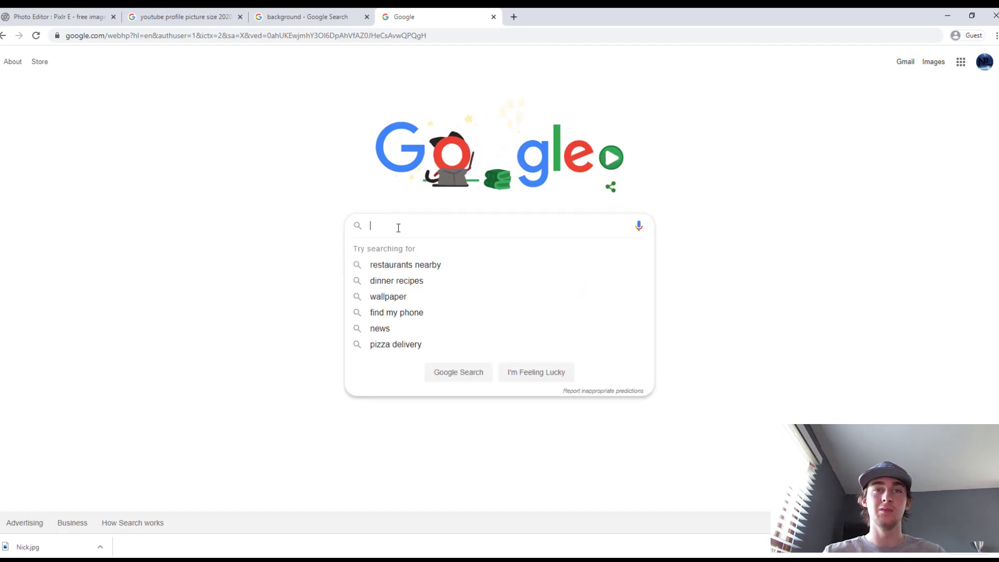
type("you")
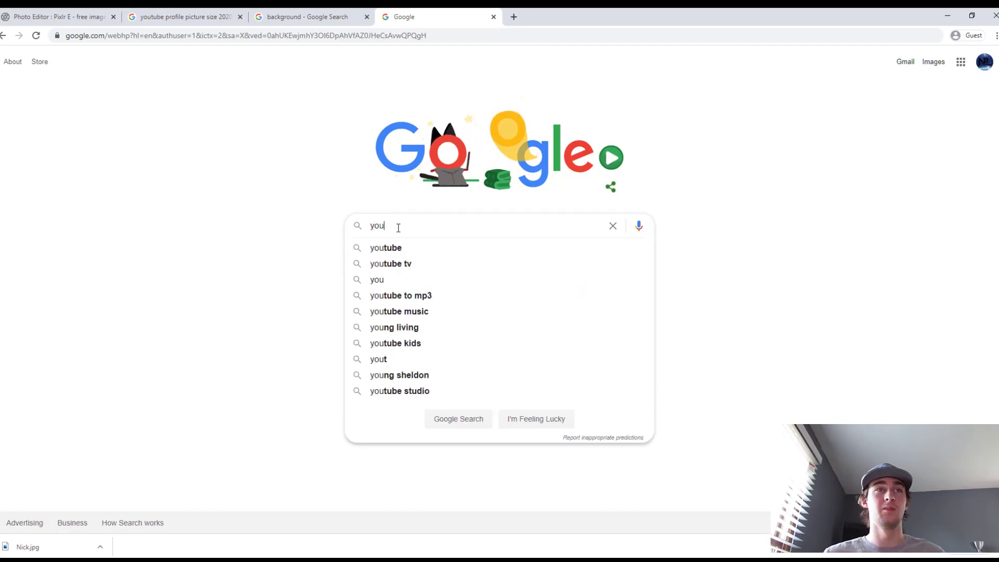
left_click(407, 245)
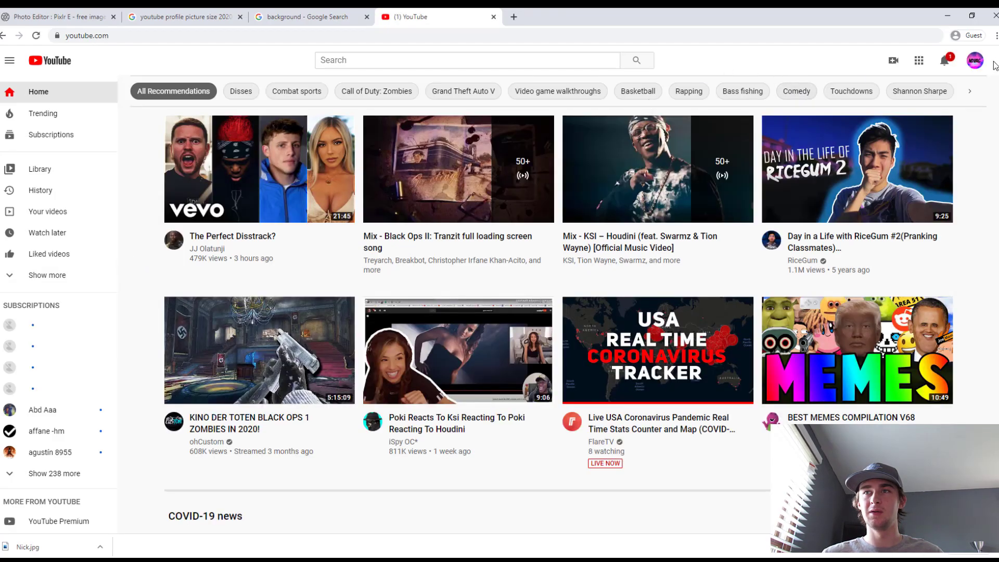
left_click(975, 60)
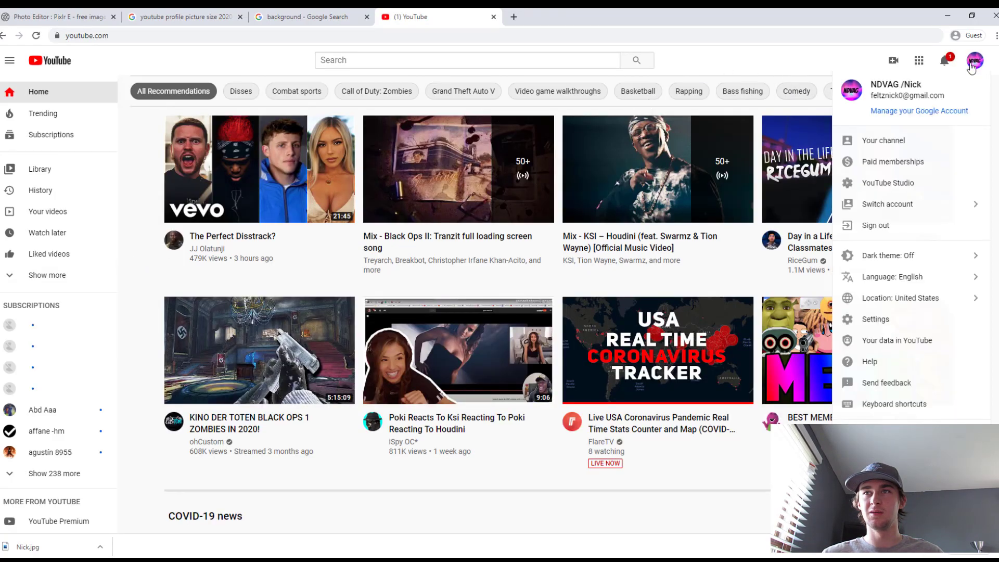
left_click(884, 148)
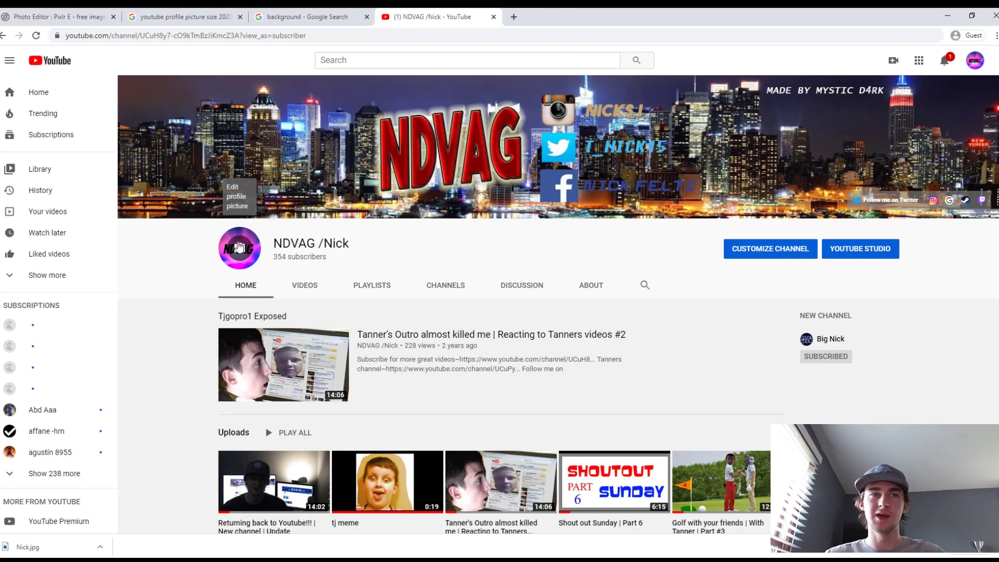
Edit the channel's profile picture in the Google account and bring up the photo upload dialog to change it.
left_click(239, 252)
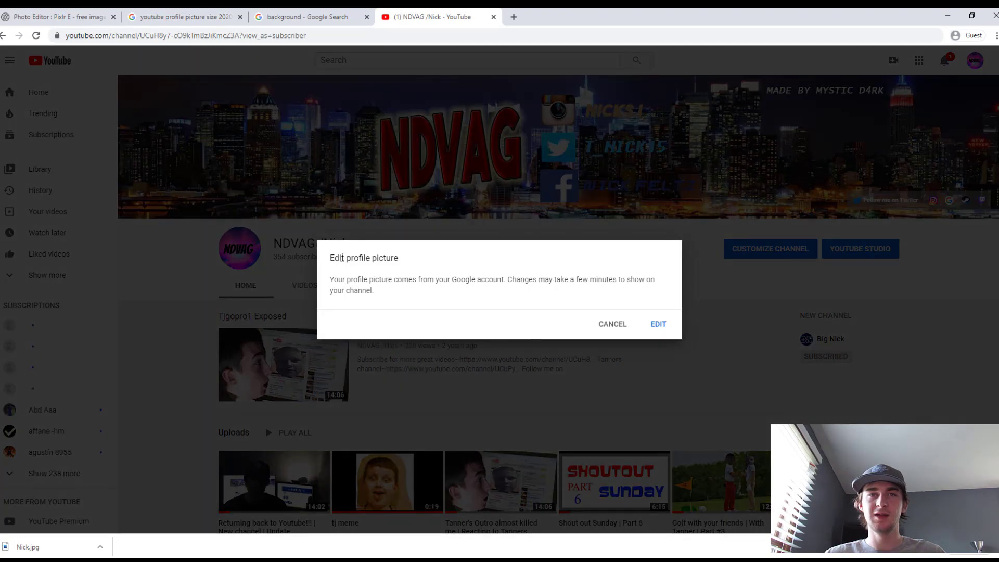
left_click(659, 325)
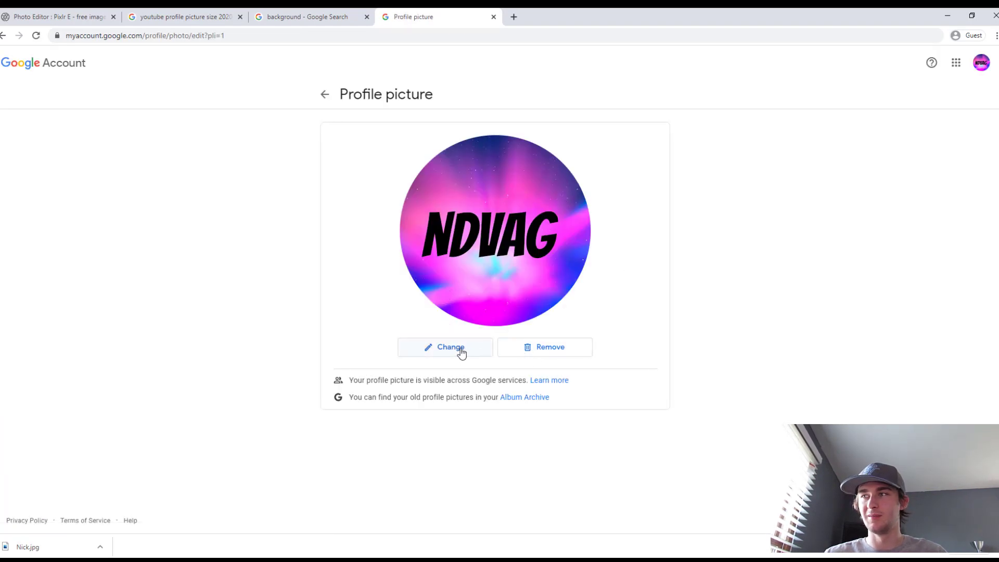
left_click_drag(514, 240, 509, 198)
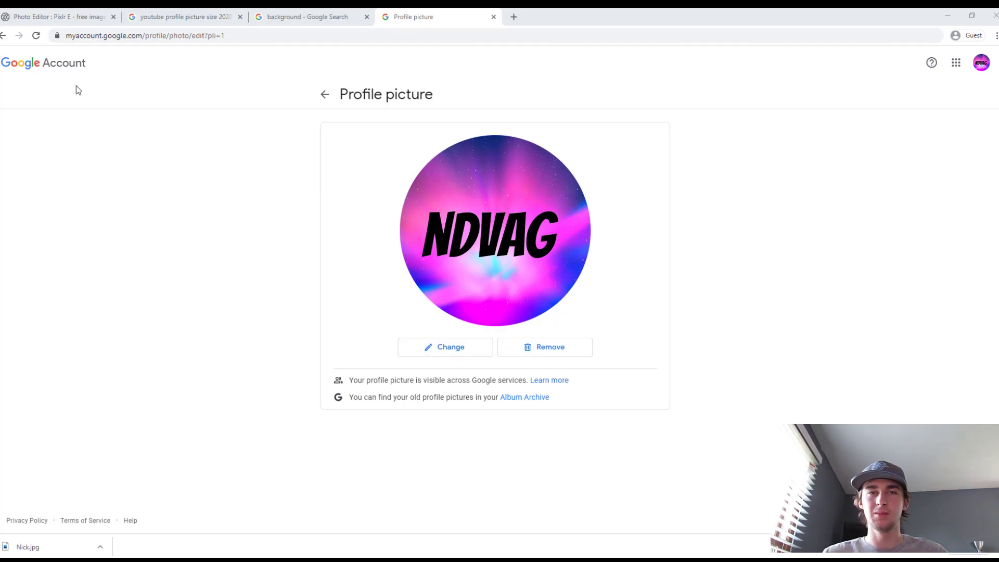
left_click(450, 349)
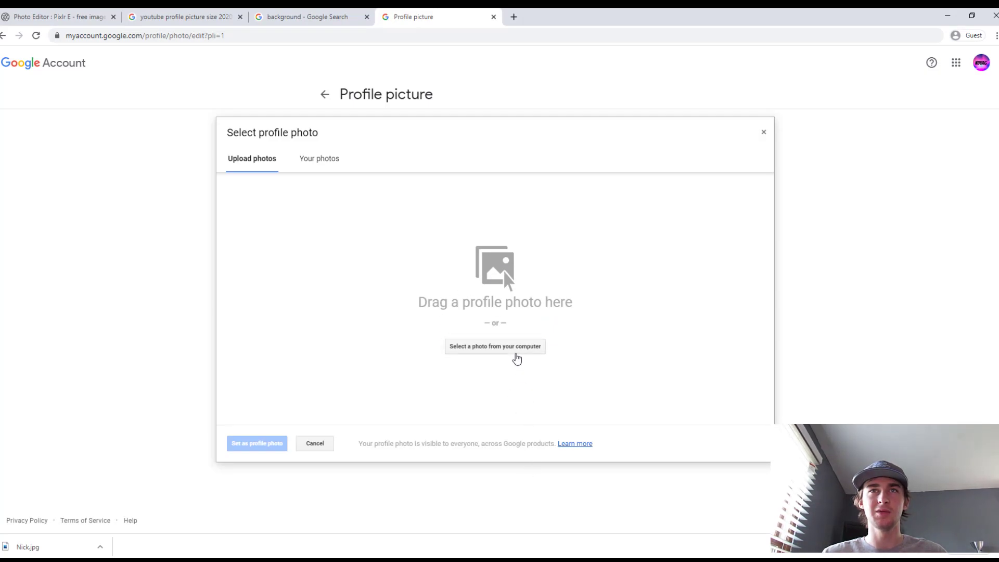
Upload the letter L JPG from the Desktop as the profile photo, uncovering the Desktop and restoring the full browser window.
double_click(577, 13)
left_click(460, 27)
left_click_drag(454, 24, 523, 375)
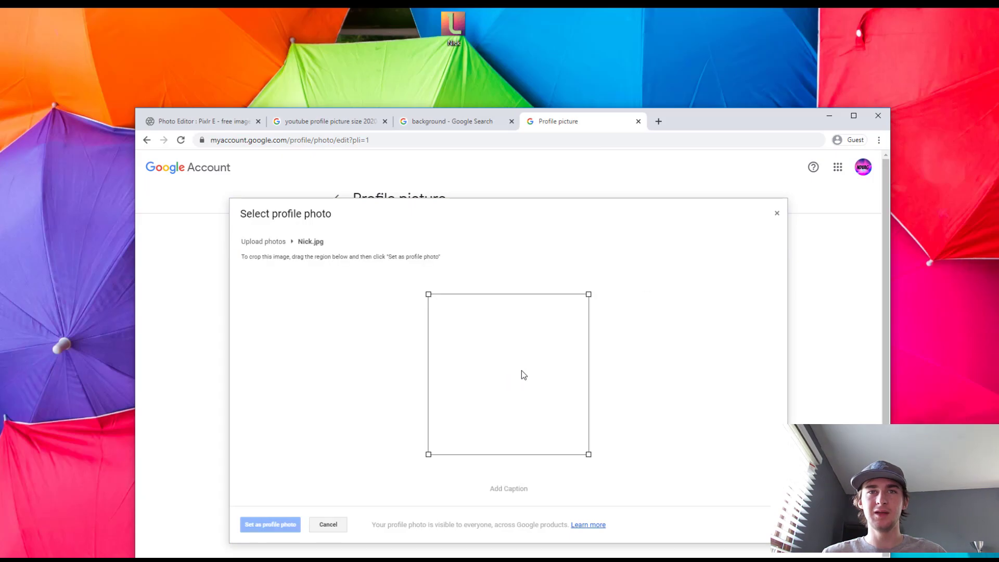
double_click(680, 114)
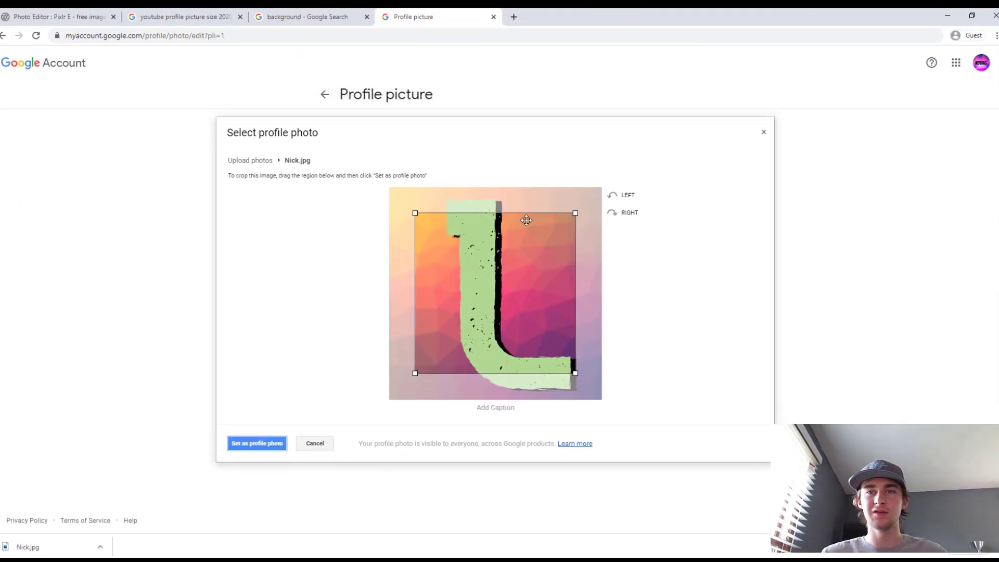
Extend the crop region to cover the entire letter L image and set it as the profile photo.
left_click_drag(575, 373, 616, 410)
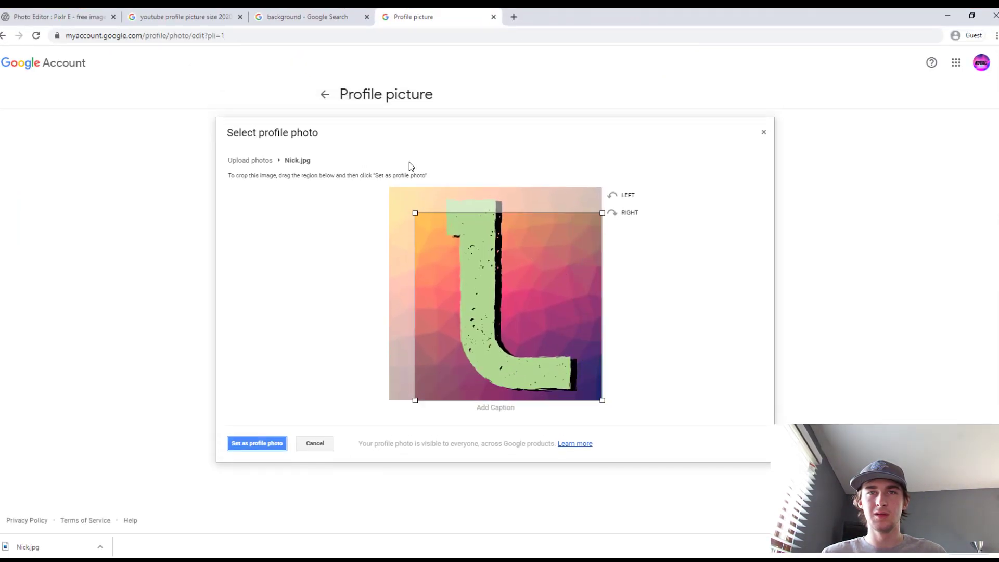
left_click_drag(412, 215, 387, 185)
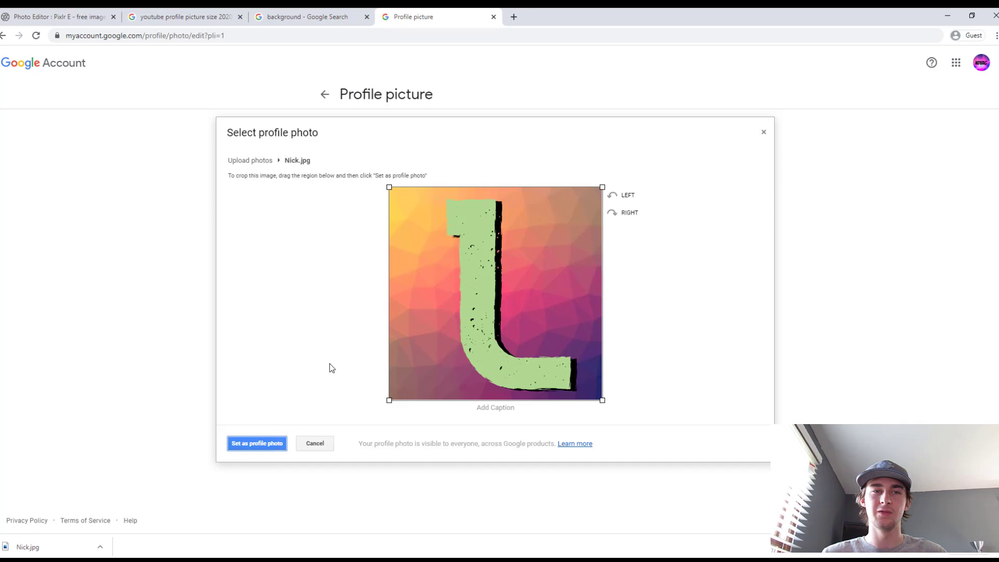
left_click(257, 445)
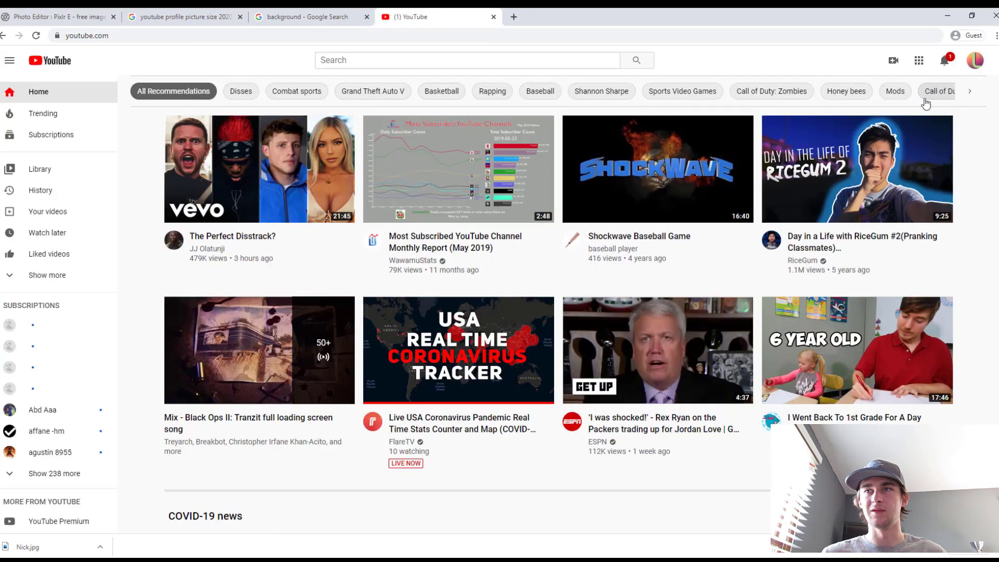
Open the account's own channel page on YouTube to check the new profile picture.
left_click(974, 60)
left_click(895, 139)
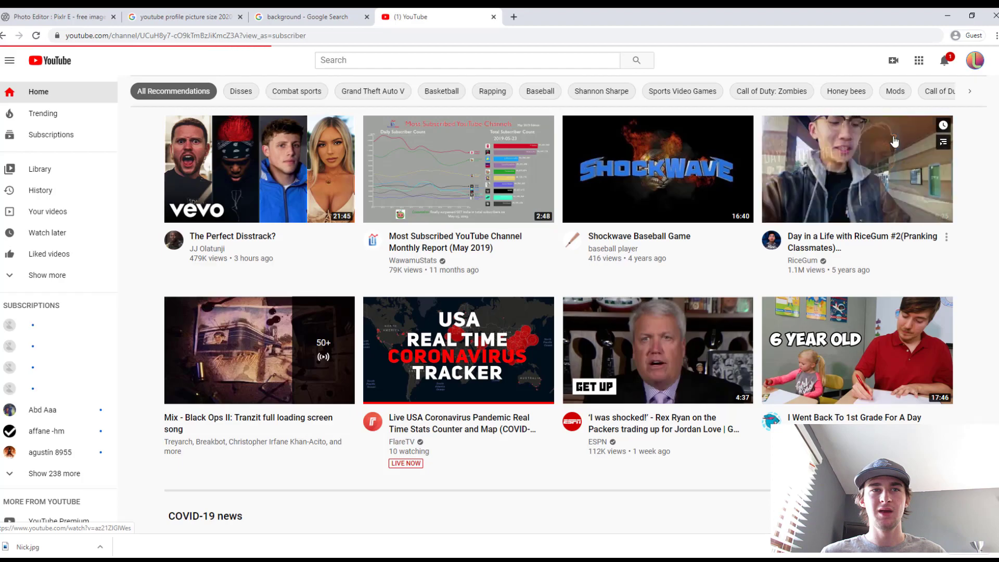